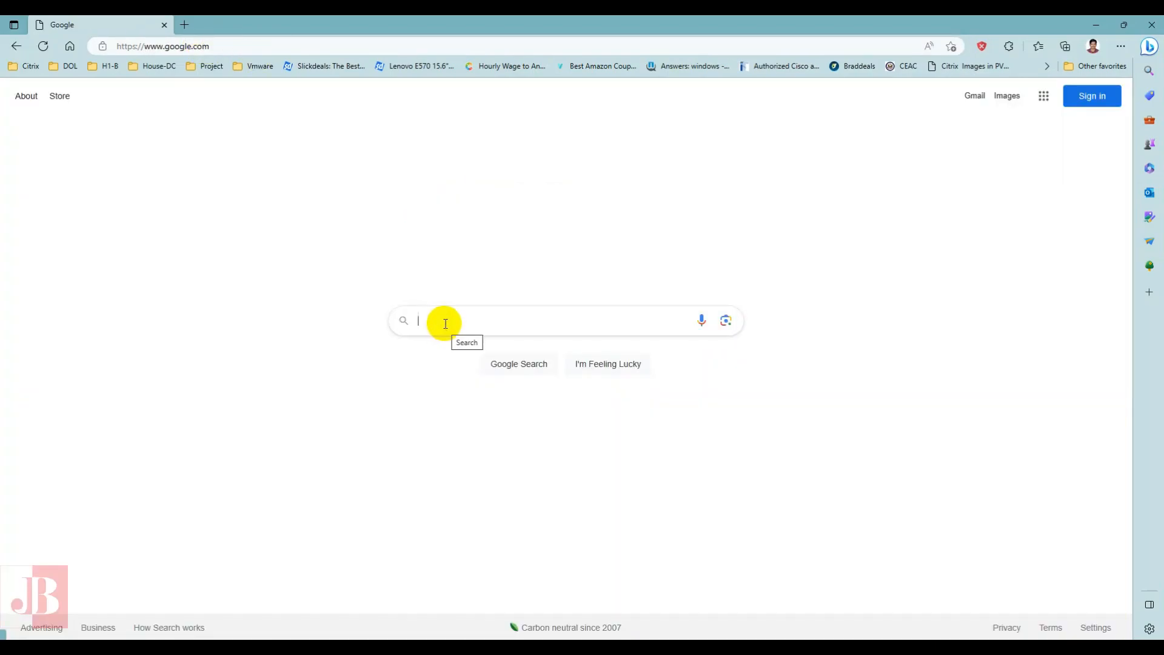
- Search Google for "windows 11 download" and open Microsoft's Download Windows 11 page
{"action": "left_click", "coordinate": [445, 324]}
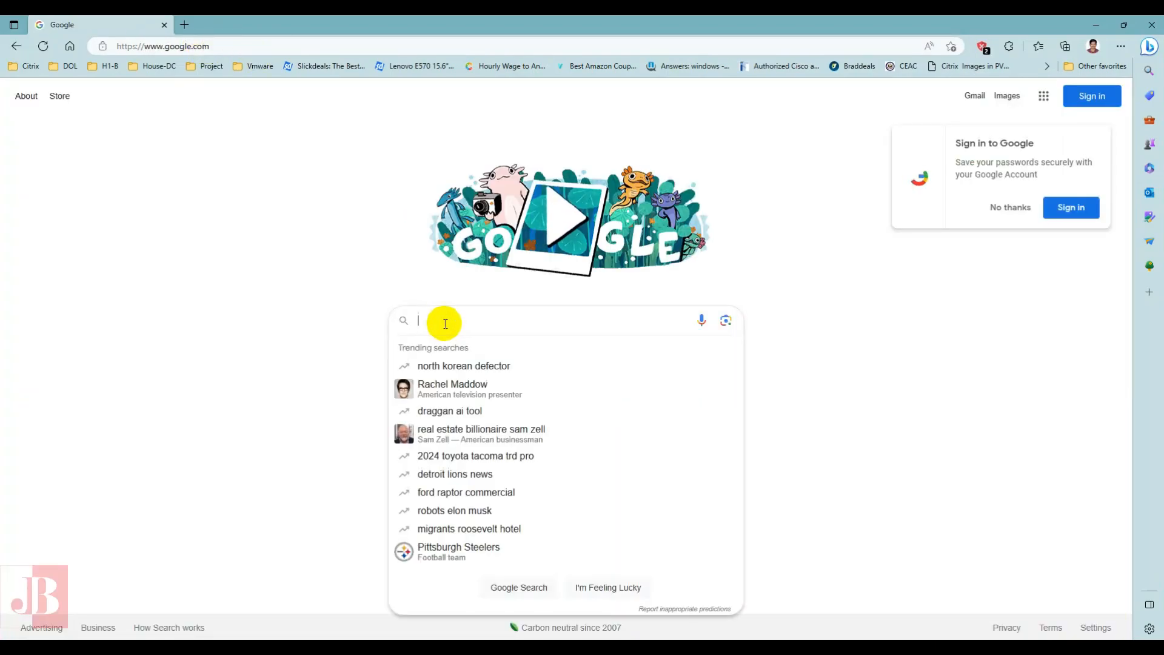
{"action": "type", "text": "windows 11"}
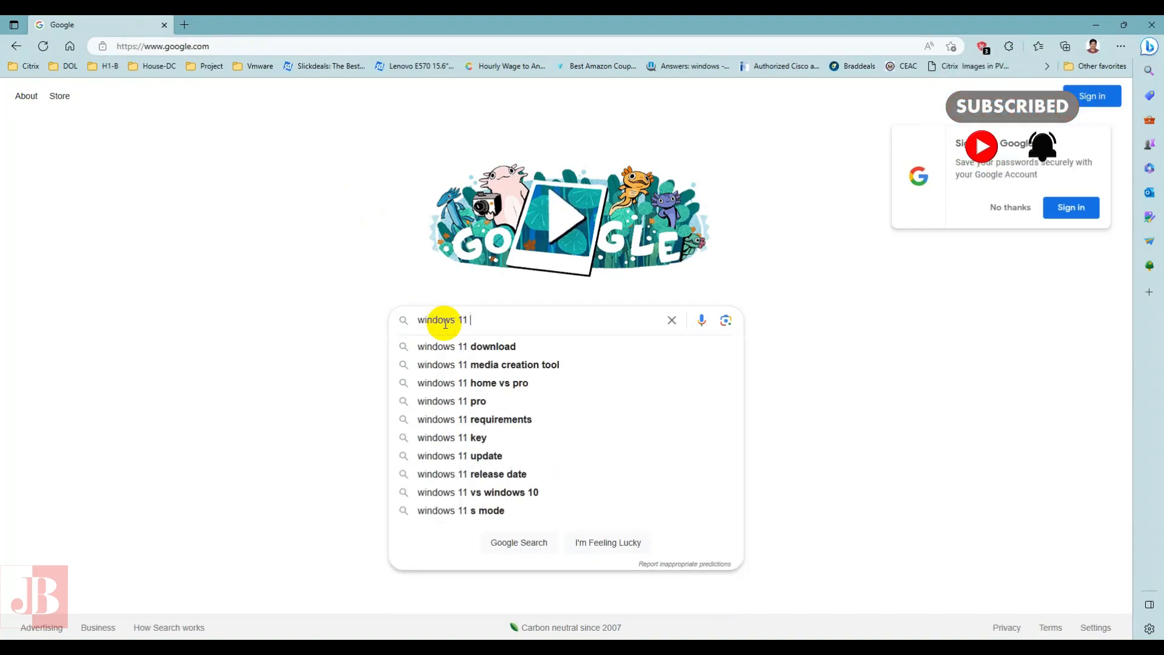
{"action": "key", "text": "Down"}
{"action": "key", "text": "Return"}
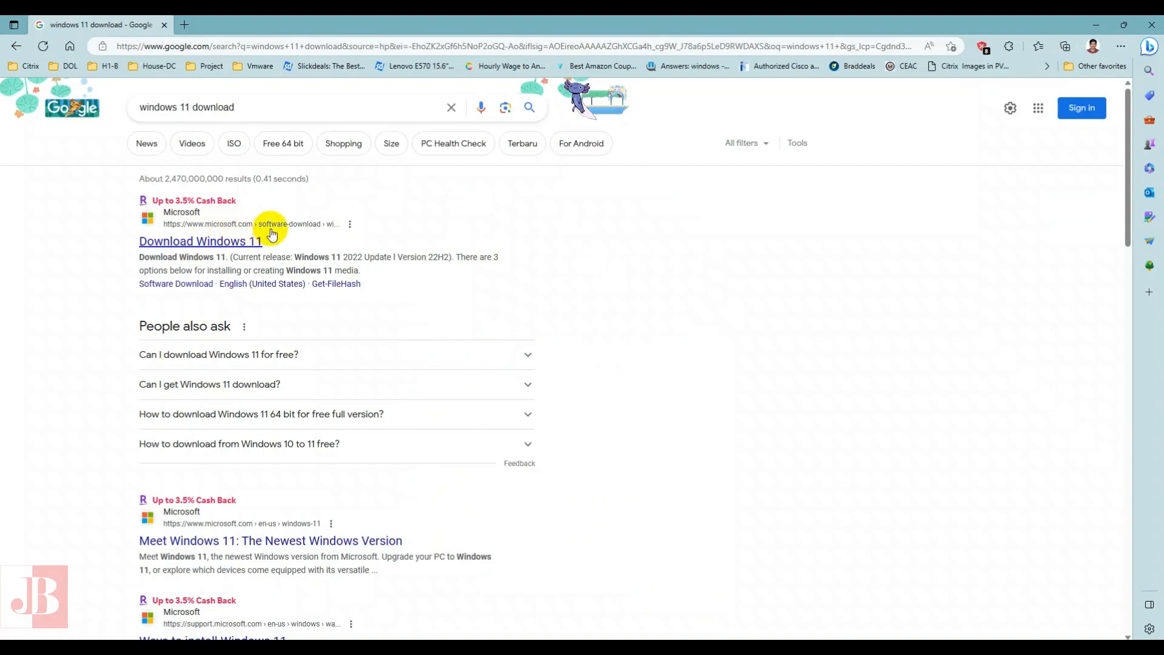
{"action": "left_click", "coordinate": [205, 243]}
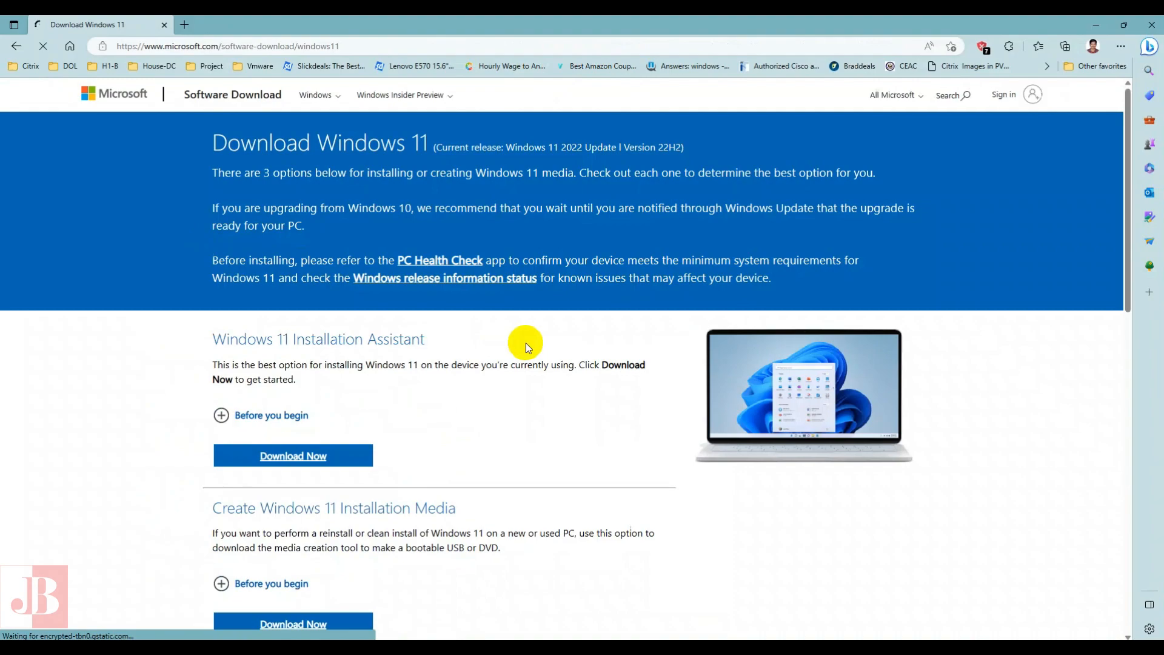
- Select "Windows 11 (multi-edition ISO for x64 devices)" as the disk image and request its download
{"action": "scroll", "coordinate": [310, 344], "scroll_direction": "down", "scroll_amount": 5}
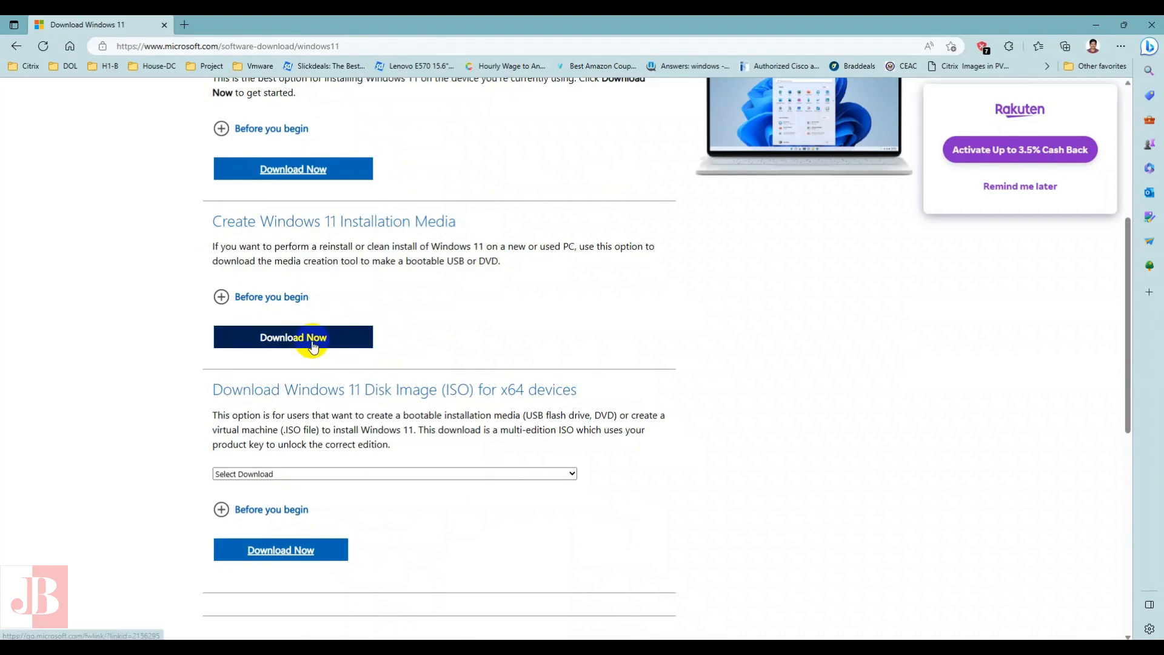
{"action": "left_click", "coordinate": [337, 474]}
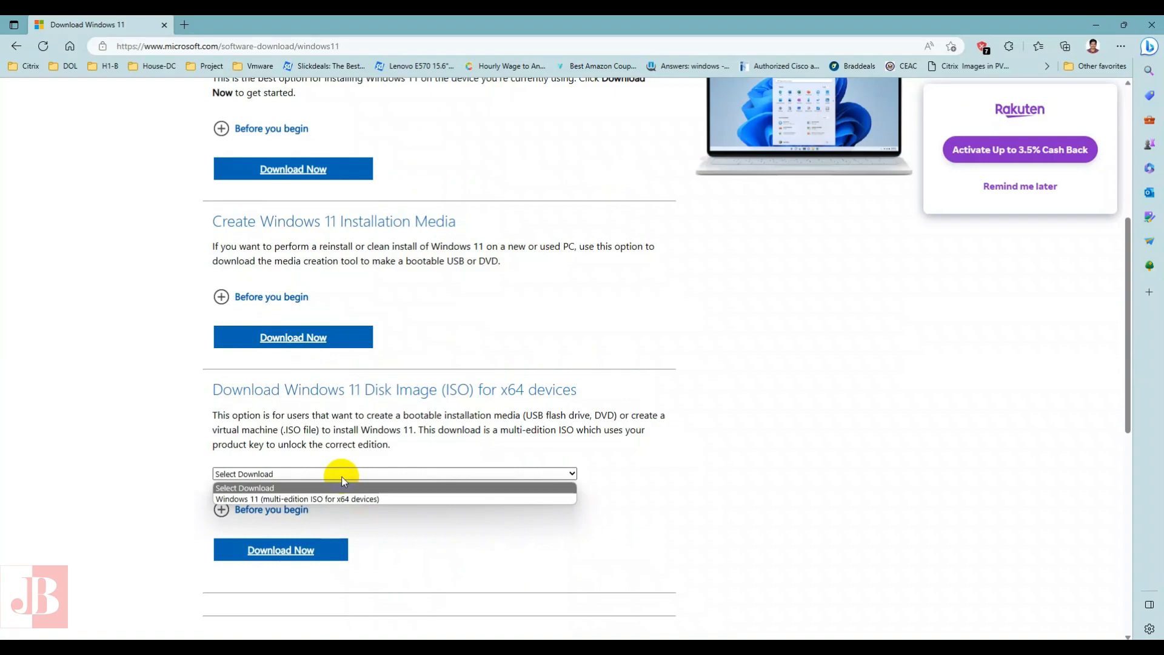
{"action": "left_click", "coordinate": [338, 495]}
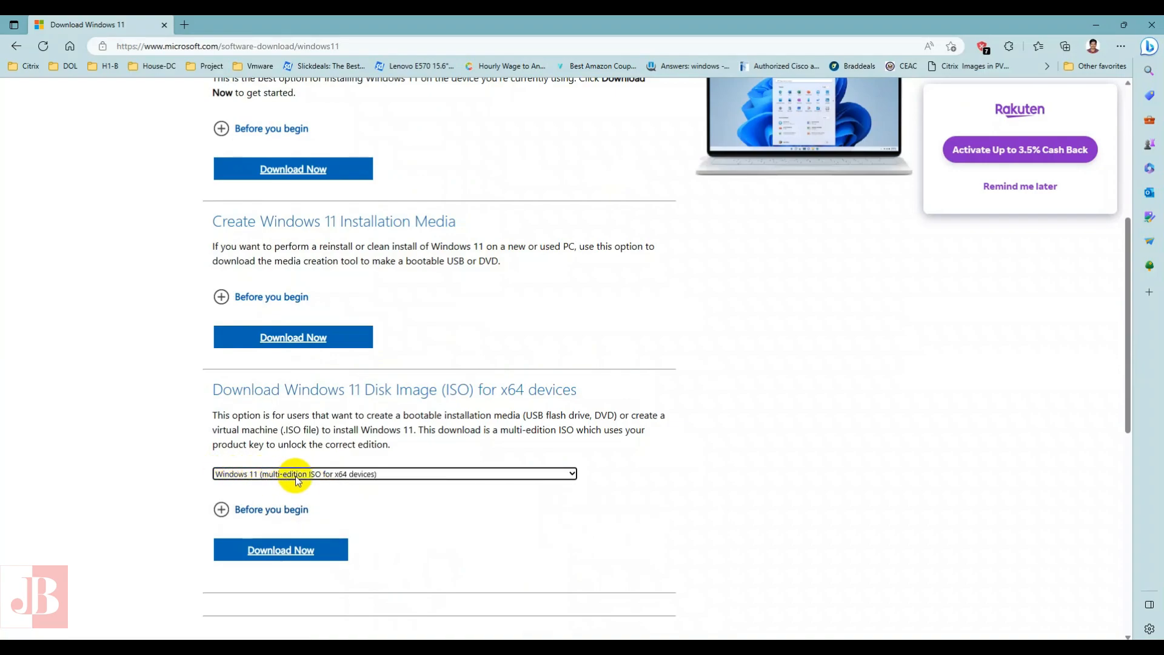
{"action": "left_click", "coordinate": [302, 550]}
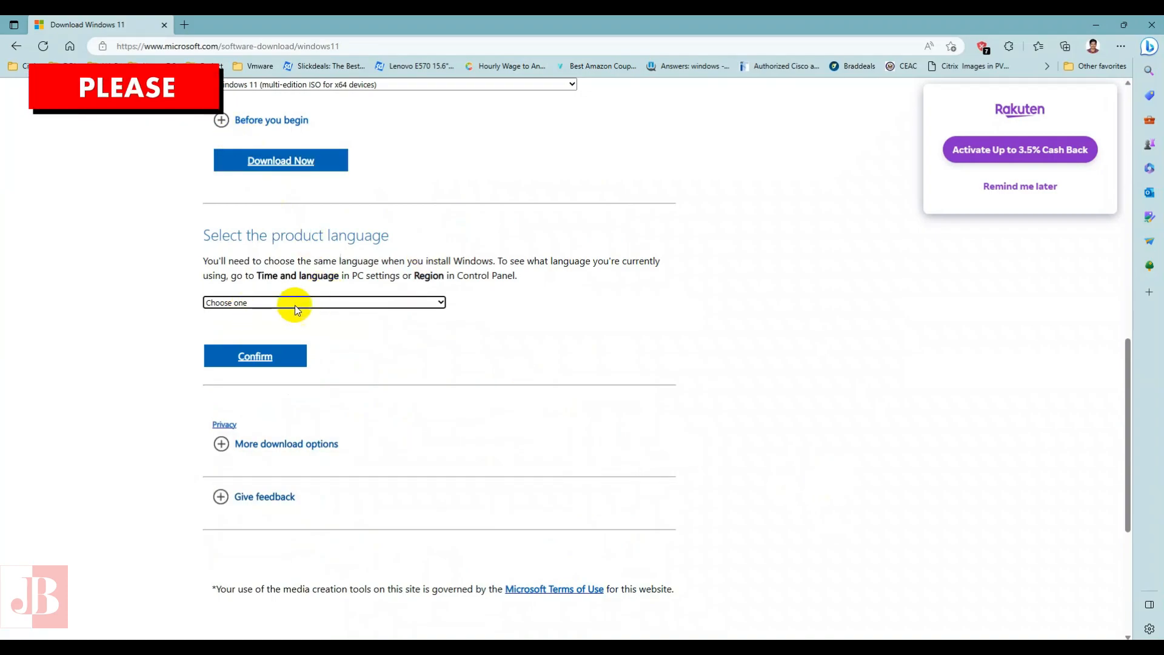
- Confirm English (United States) as the product language and check when the generated download link expires
{"action": "left_click", "coordinate": [442, 302]}
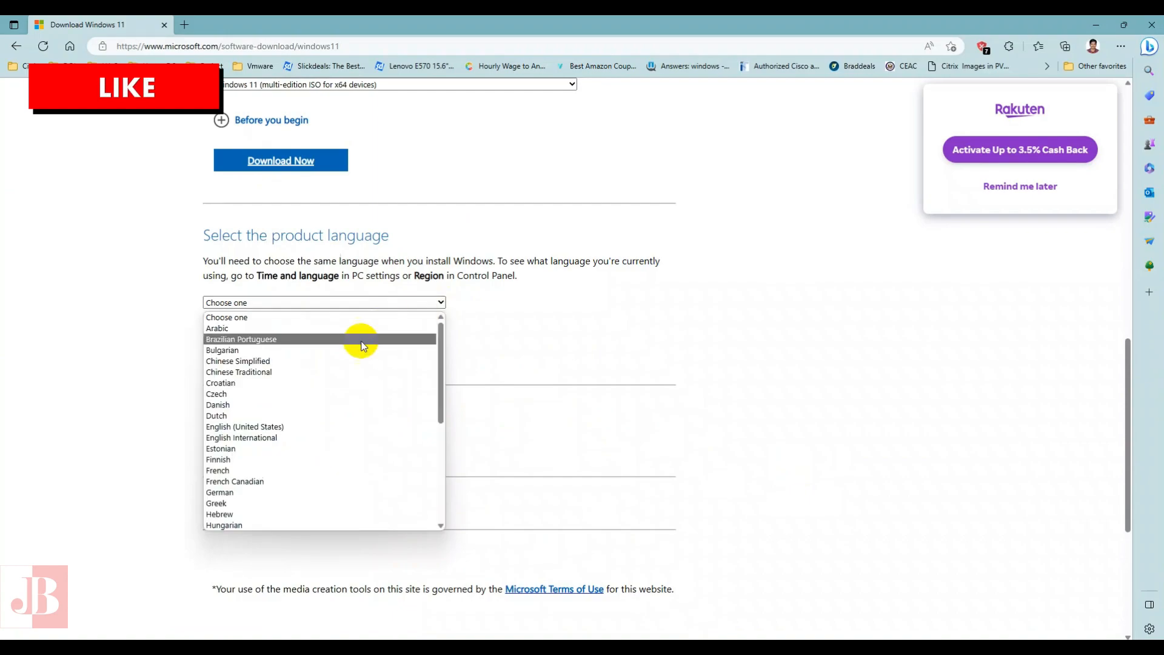
{"action": "left_click", "coordinate": [308, 426]}
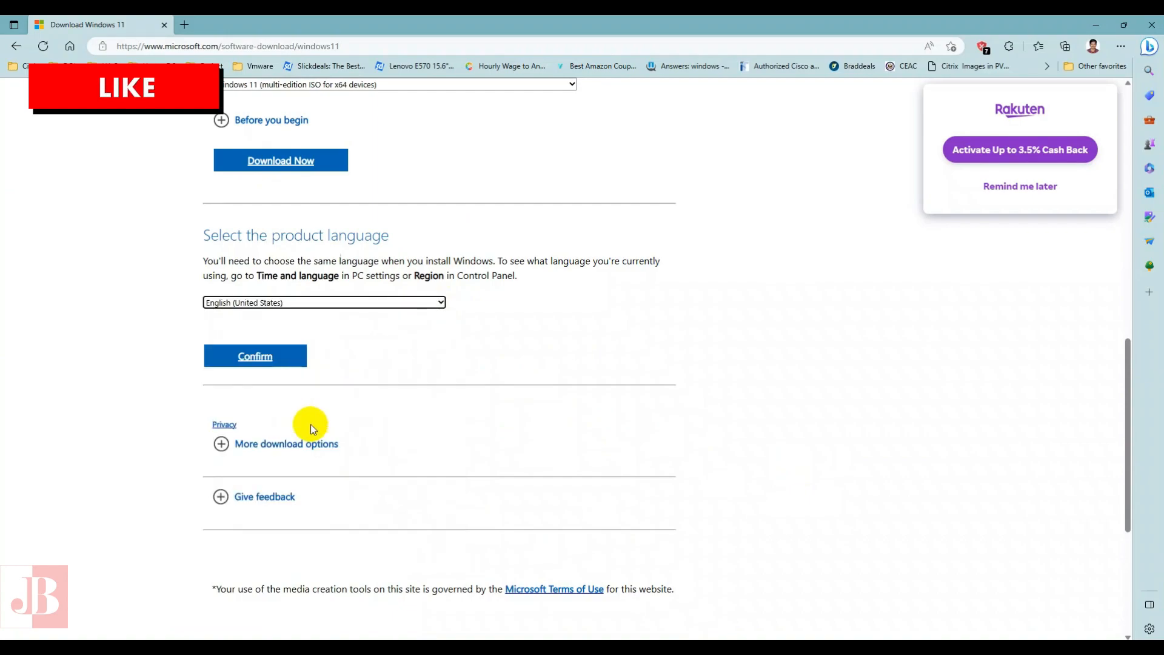
{"action": "left_click", "coordinate": [276, 362]}
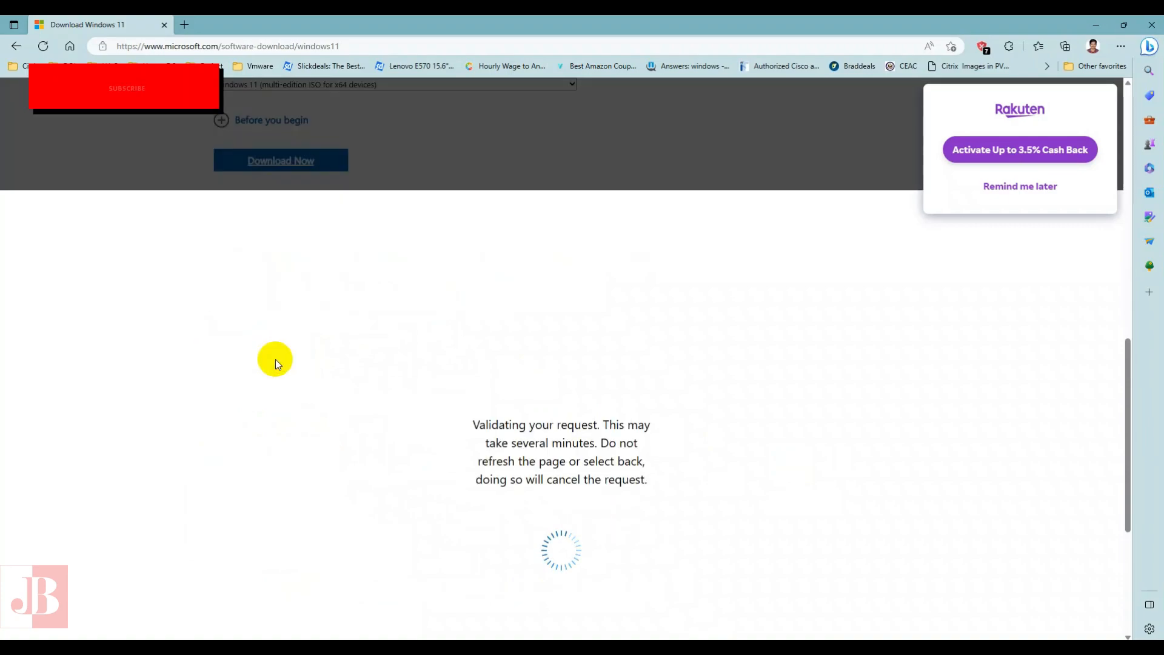
{"action": "scroll", "coordinate": [620, 302], "scroll_direction": "down", "scroll_amount": 2}
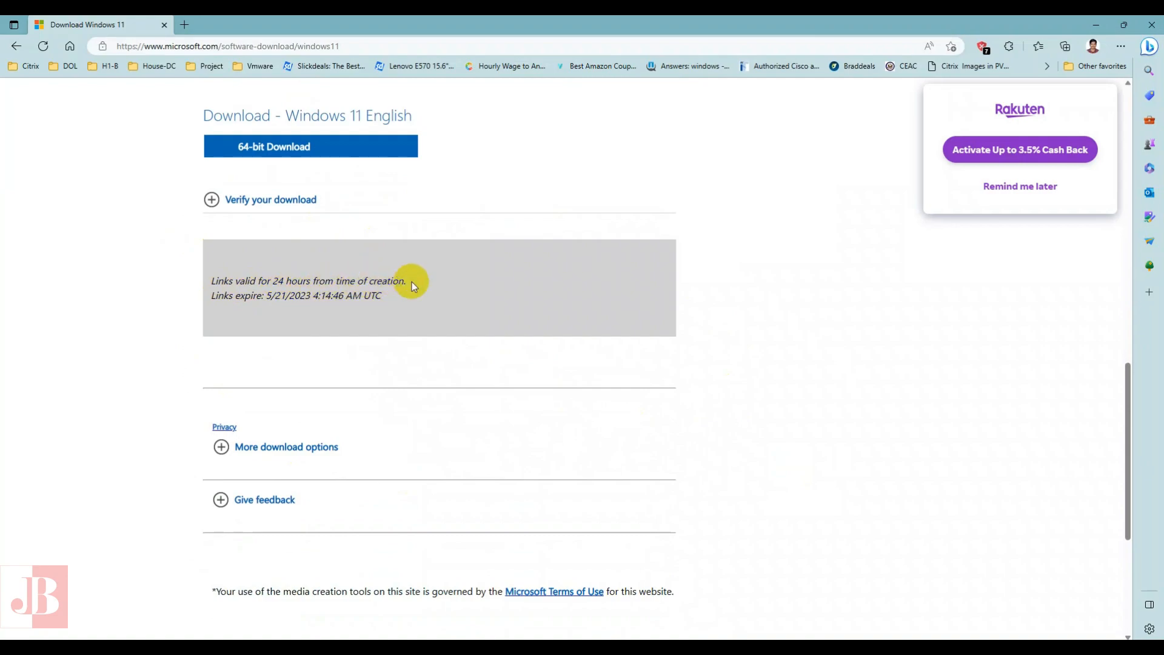
{"action": "left_click", "coordinate": [266, 298]}
{"action": "left_click_drag", "start_coordinate": [266, 298], "coordinate": [344, 296]}
{"action": "left_click", "coordinate": [374, 376]}
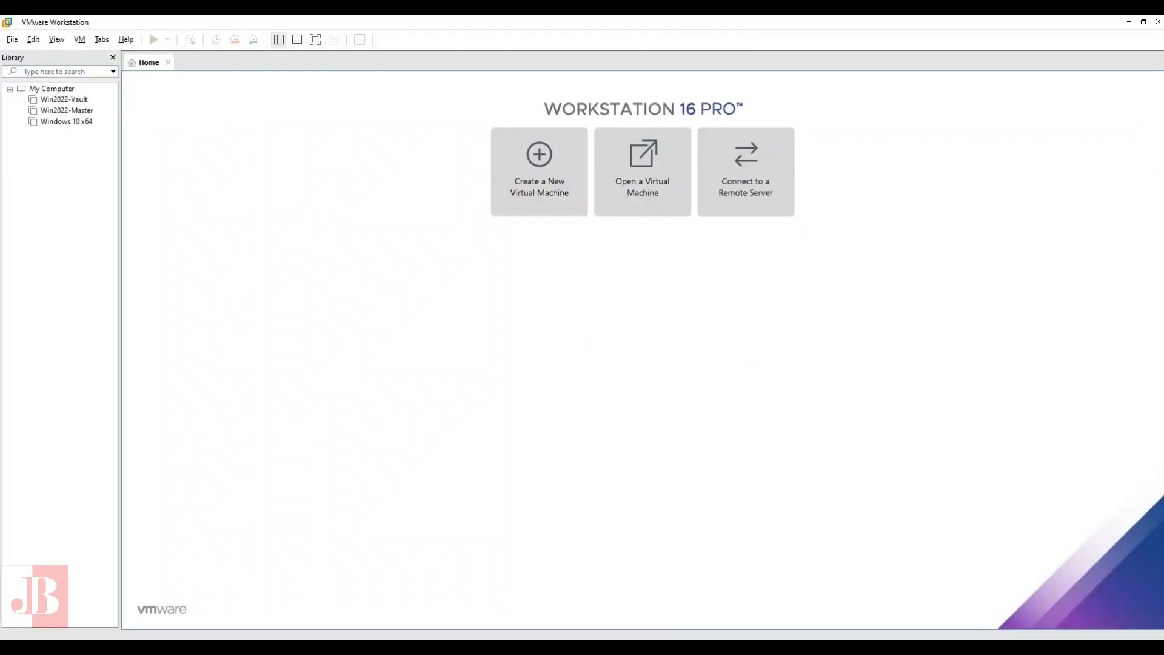
- Switch to VMware Workstation and start a custom virtual machine with Workstation 16.x compatibility, leaving the operating system to install later
{"action": "left_click", "coordinate": [539, 176]}
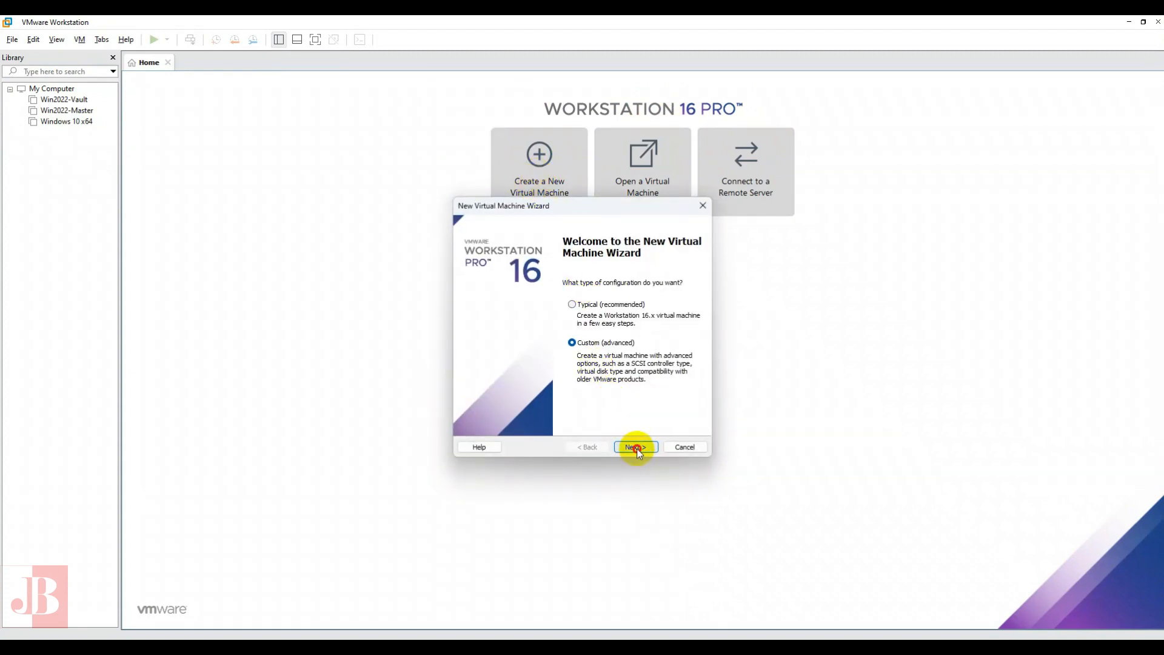
{"action": "left_click", "coordinate": [637, 449]}
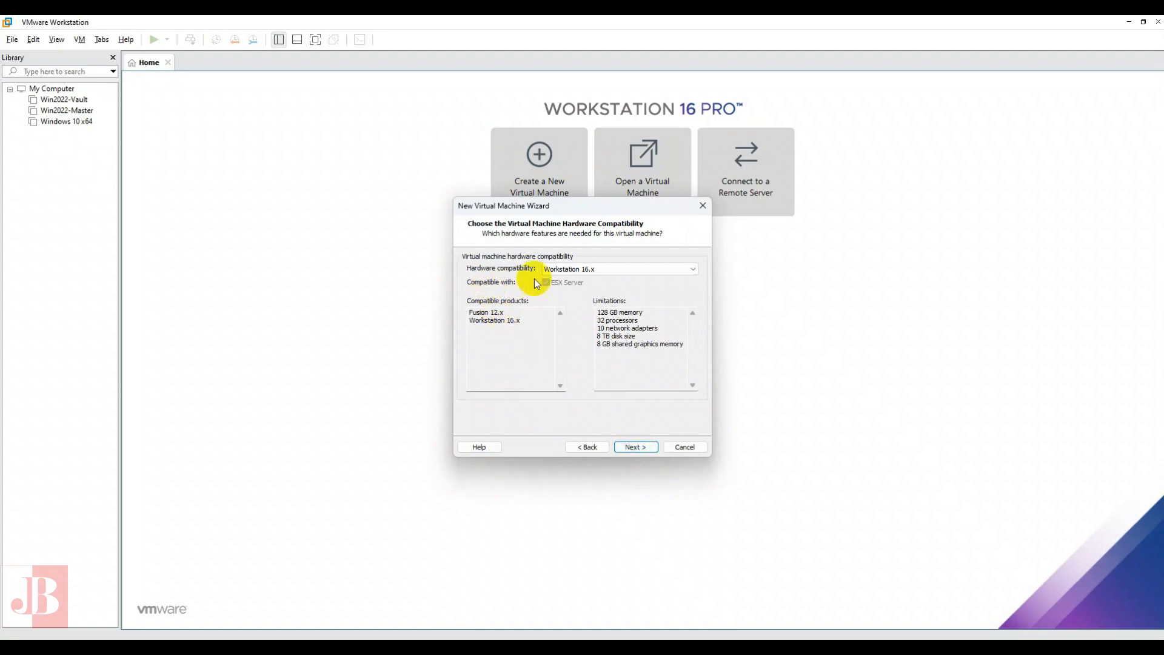
{"action": "left_click", "coordinate": [637, 448]}
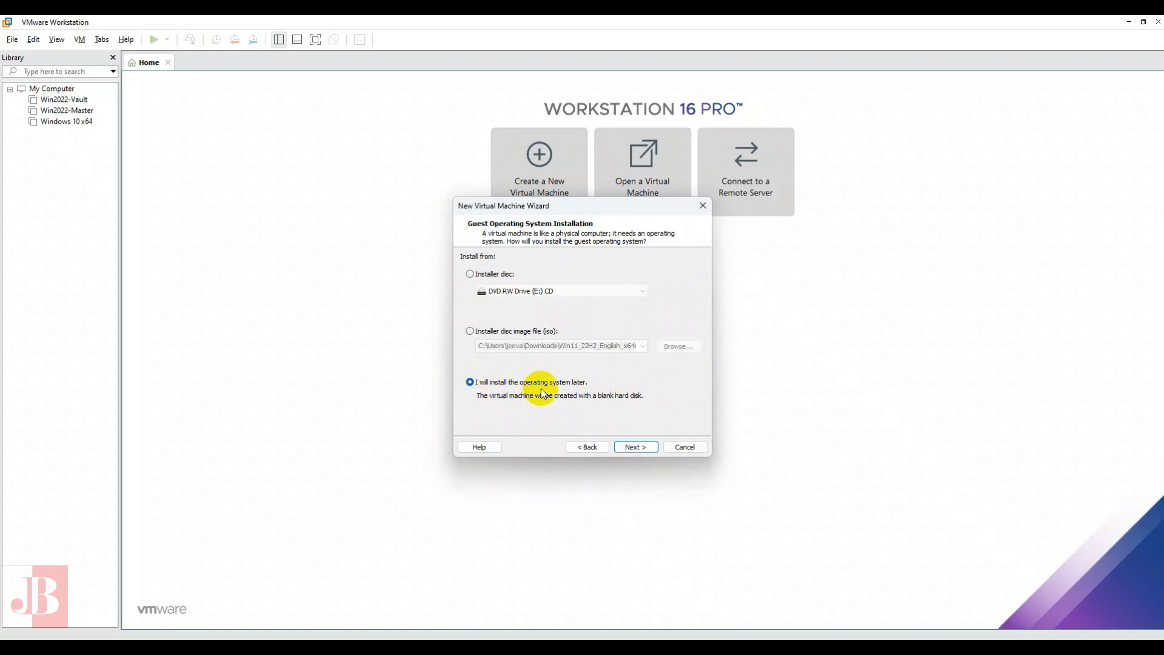
{"action": "left_click", "coordinate": [637, 447]}
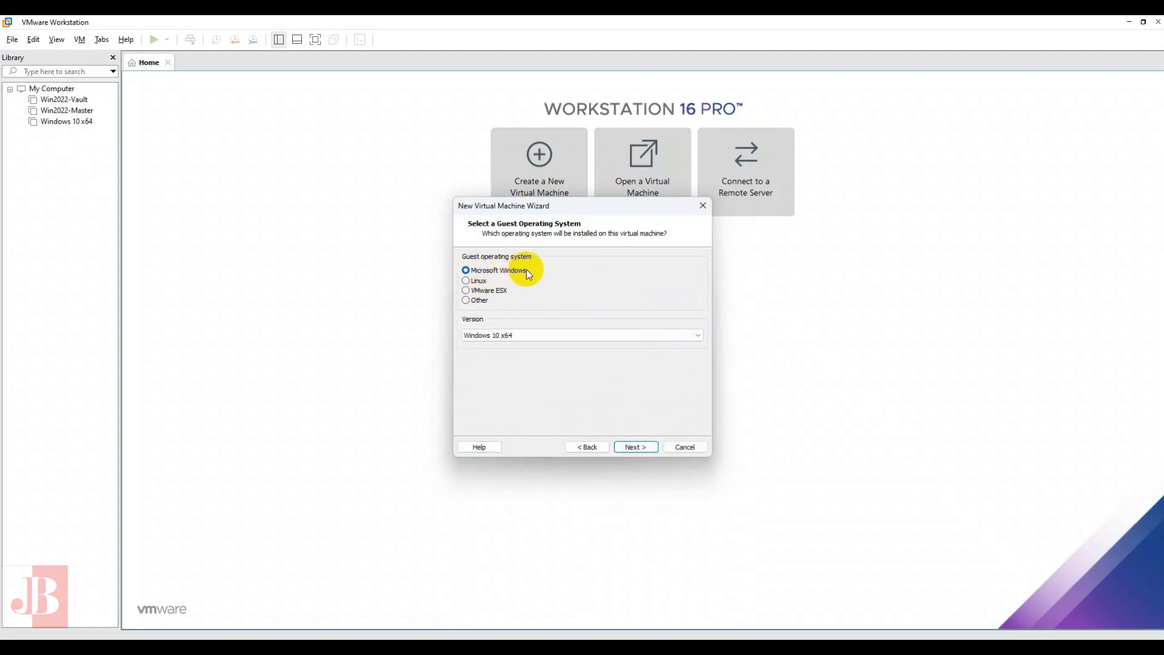
- Set the guest operating system to Microsoft Windows, version Windows 10 x64
{"action": "left_click", "coordinate": [568, 334]}
{"action": "left_click", "coordinate": [558, 348]}
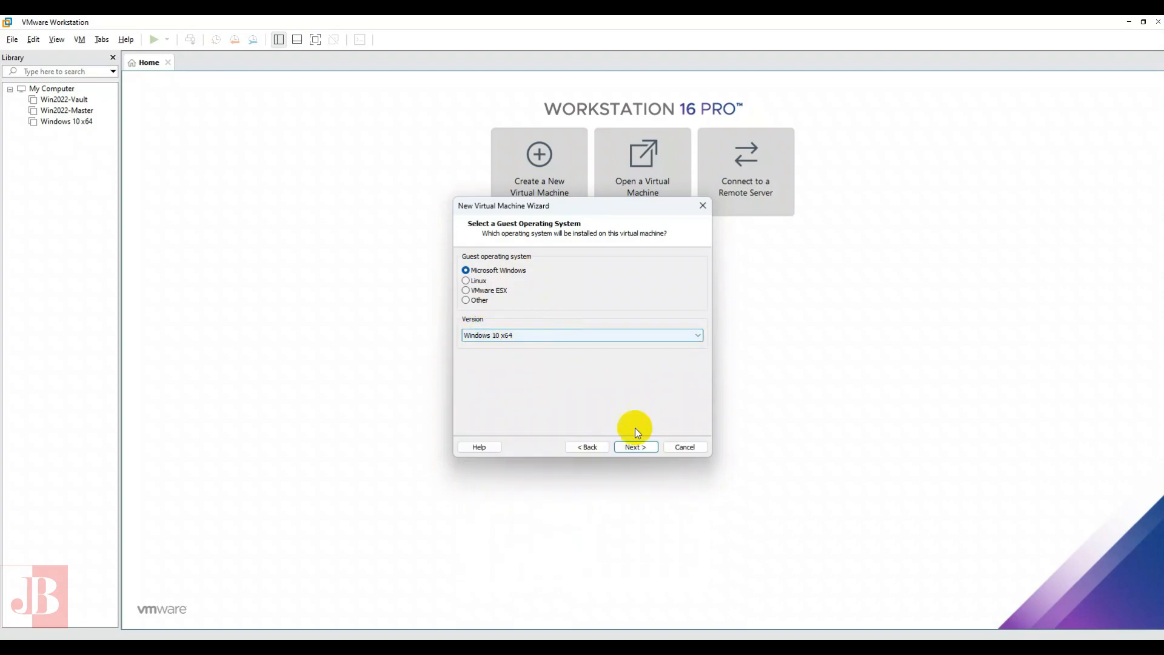
{"action": "left_click", "coordinate": [634, 448]}
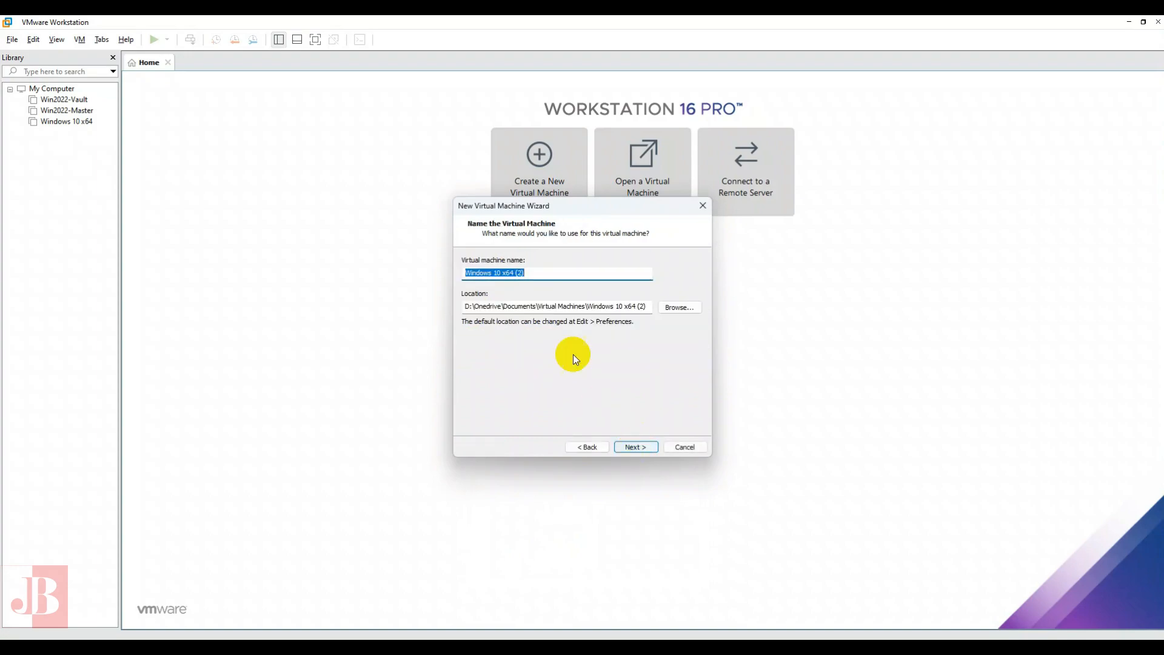
- Browse the virtual machine location to the VMWare folder on the 2TB (F:) drive
{"action": "left_click", "coordinate": [680, 308]}
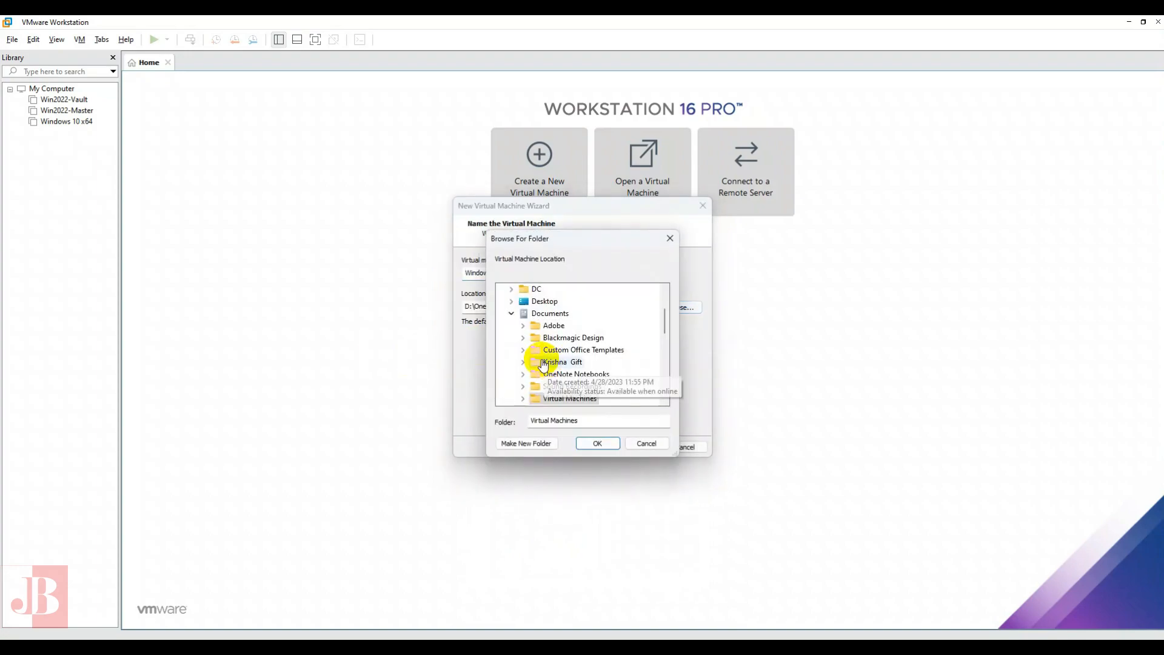
{"action": "left_click", "coordinate": [511, 314]}
{"action": "scroll", "coordinate": [506, 346], "scroll_direction": "down", "scroll_amount": 5}
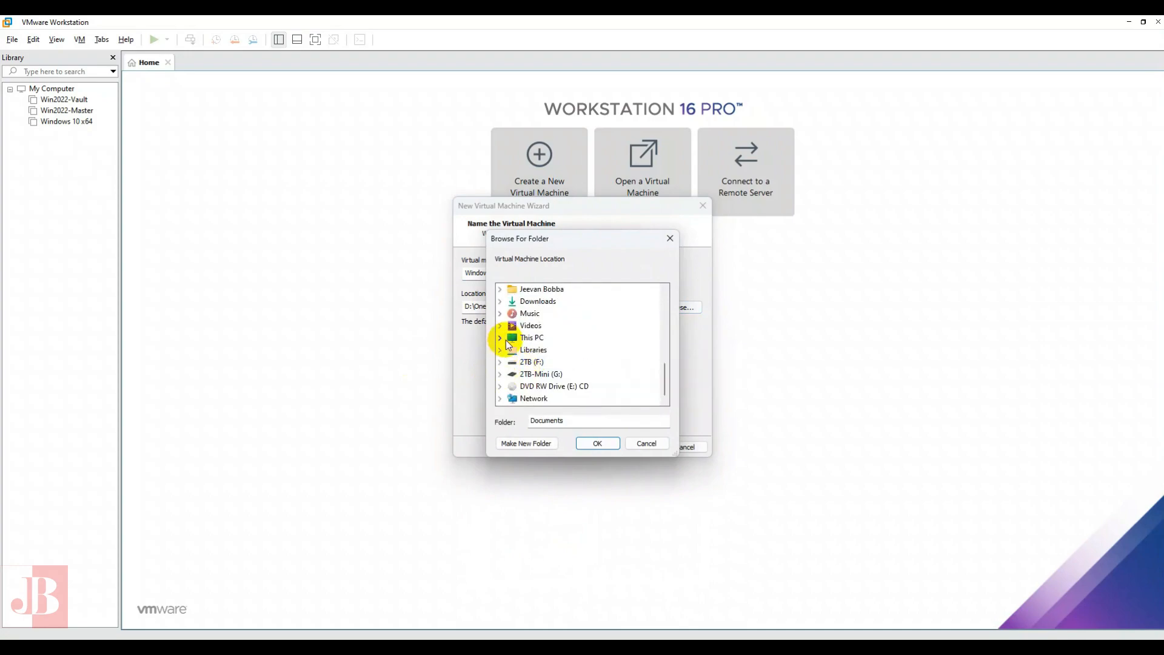
{"action": "left_click", "coordinate": [500, 337]}
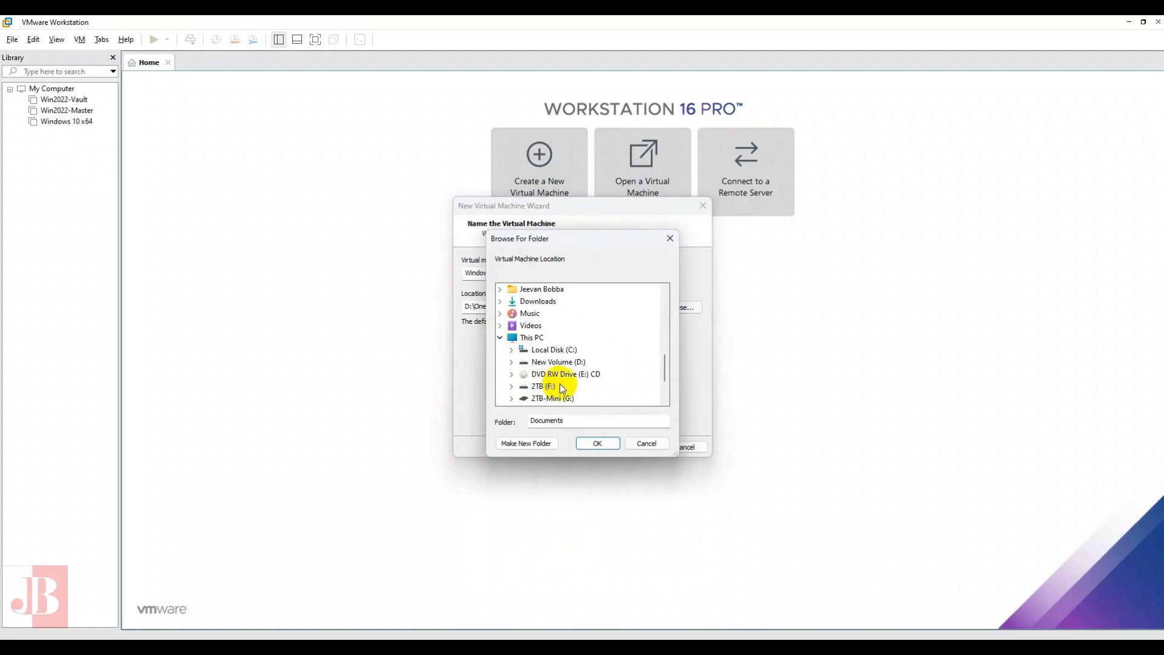
{"action": "left_click", "coordinate": [511, 387]}
{"action": "scroll", "coordinate": [584, 348], "scroll_direction": "down", "scroll_amount": 2}
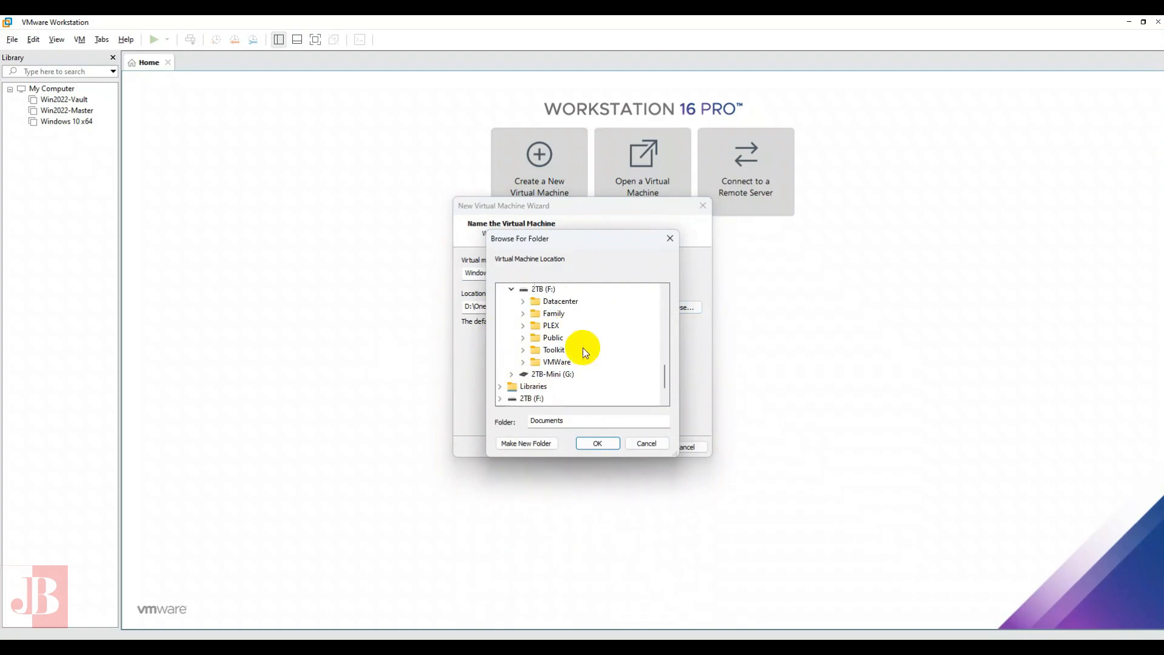
{"action": "double_click", "coordinate": [556, 327]}
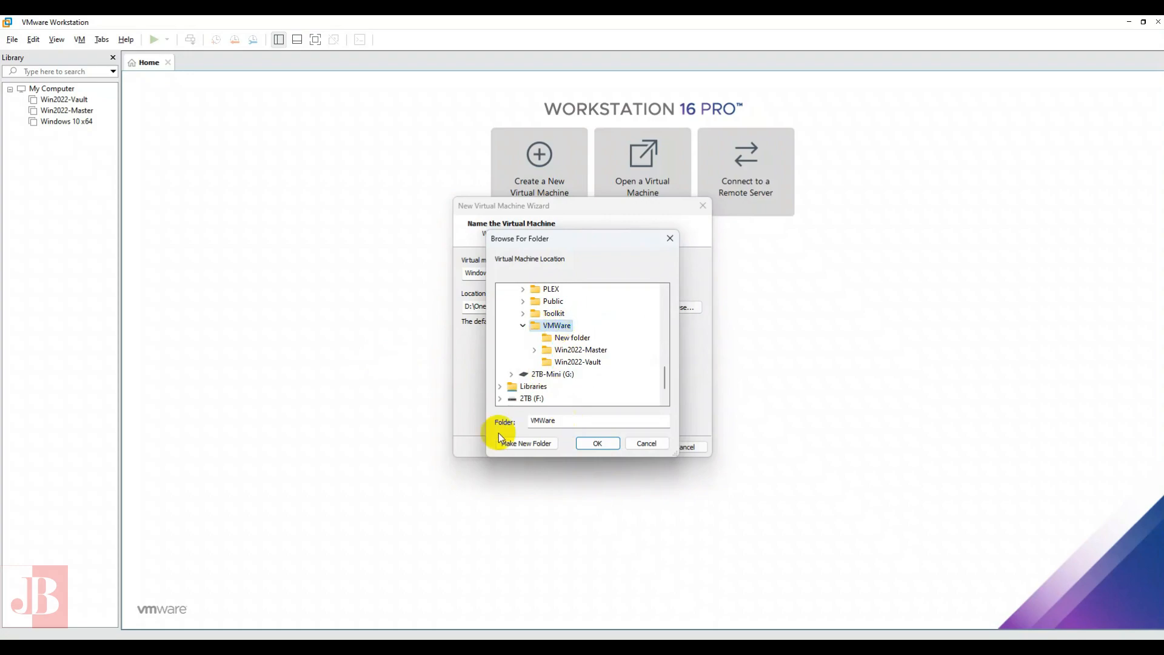
- Create a folder named Windows-11 inside VMWare and use it as the virtual machine location
{"action": "left_click", "coordinate": [524, 443]}
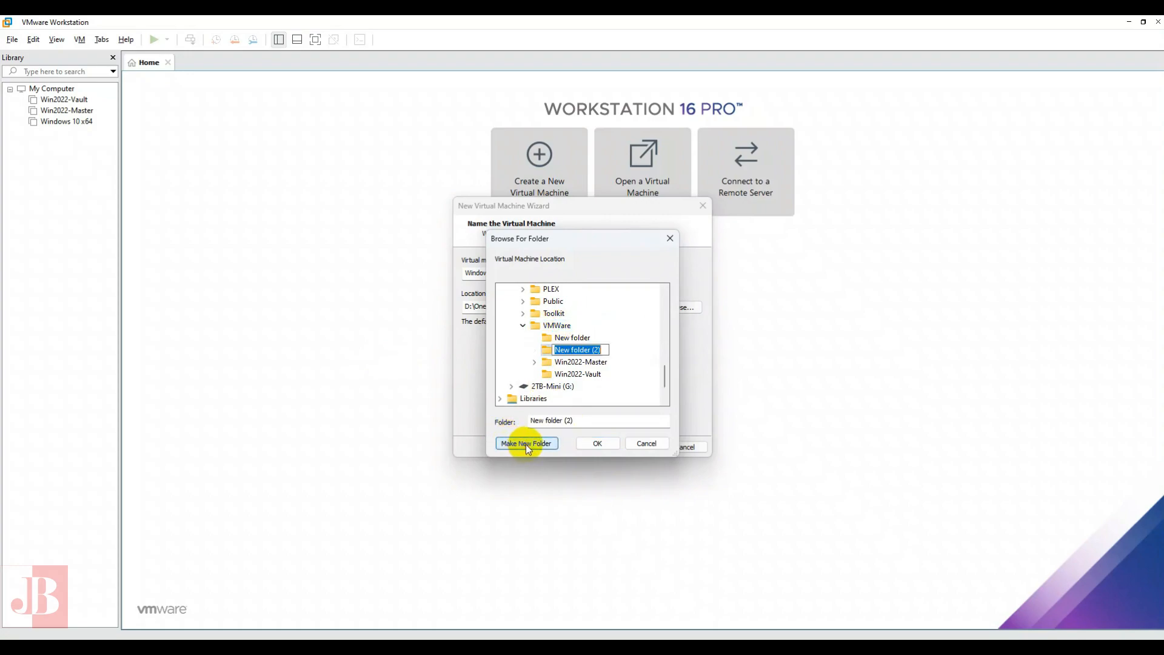
{"action": "type", "text": "Windows-11"}
{"action": "key", "text": "Return"}
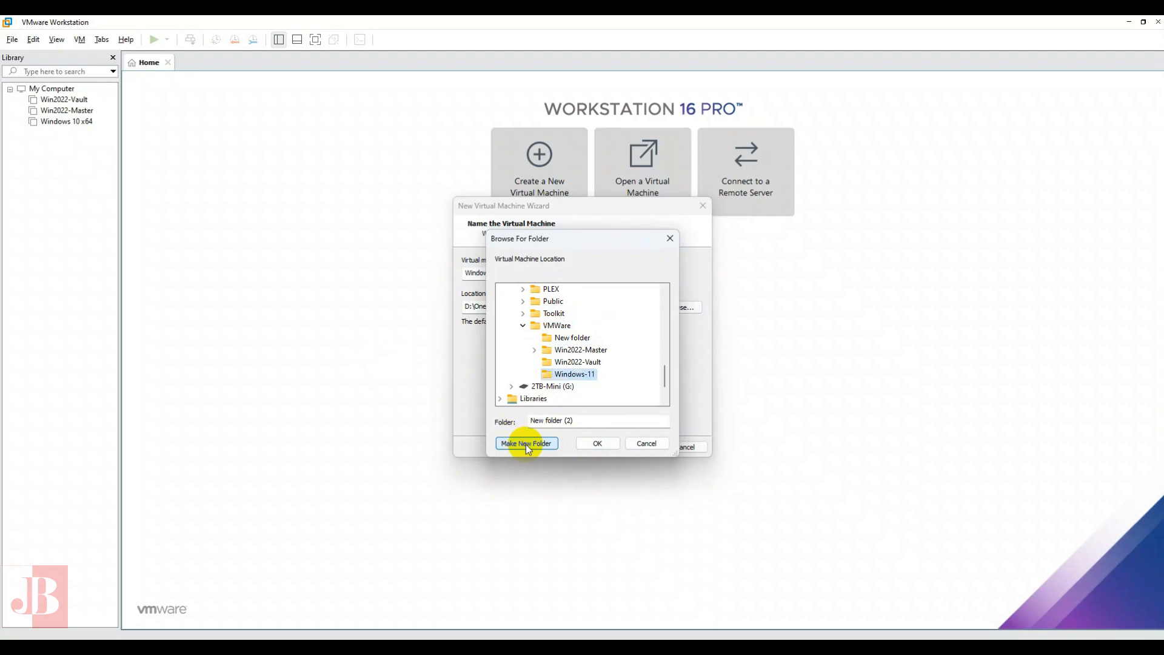
{"action": "left_click", "coordinate": [598, 443]}
- Name the virtual machine Windows-11 and proceed to the firmware settings
{"action": "left_click", "coordinate": [453, 273]}
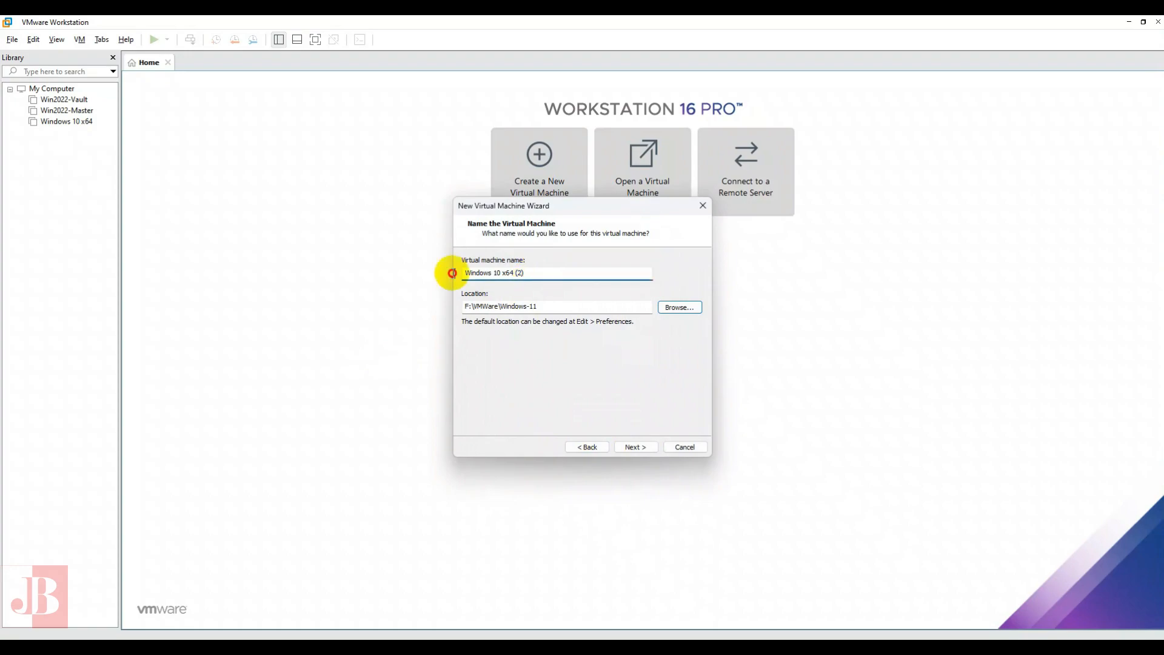
{"action": "left_click_drag", "start_coordinate": [453, 273], "coordinate": [388, 273]}
{"action": "type", "text": "Windows-11"}
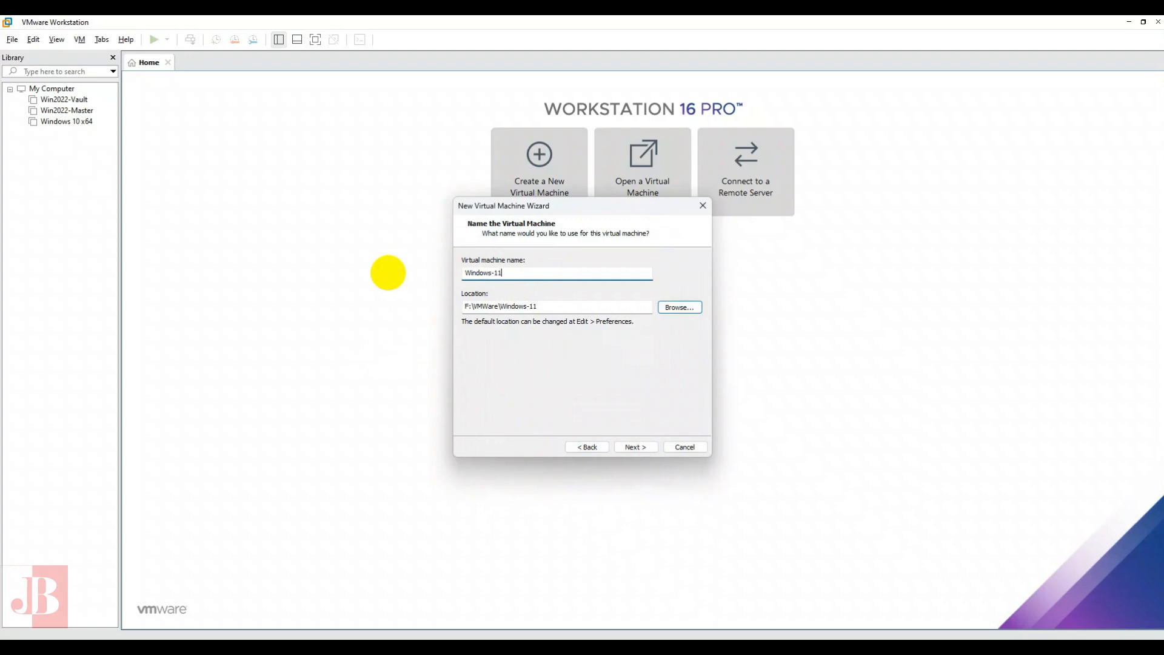
{"action": "left_click", "coordinate": [643, 449]}
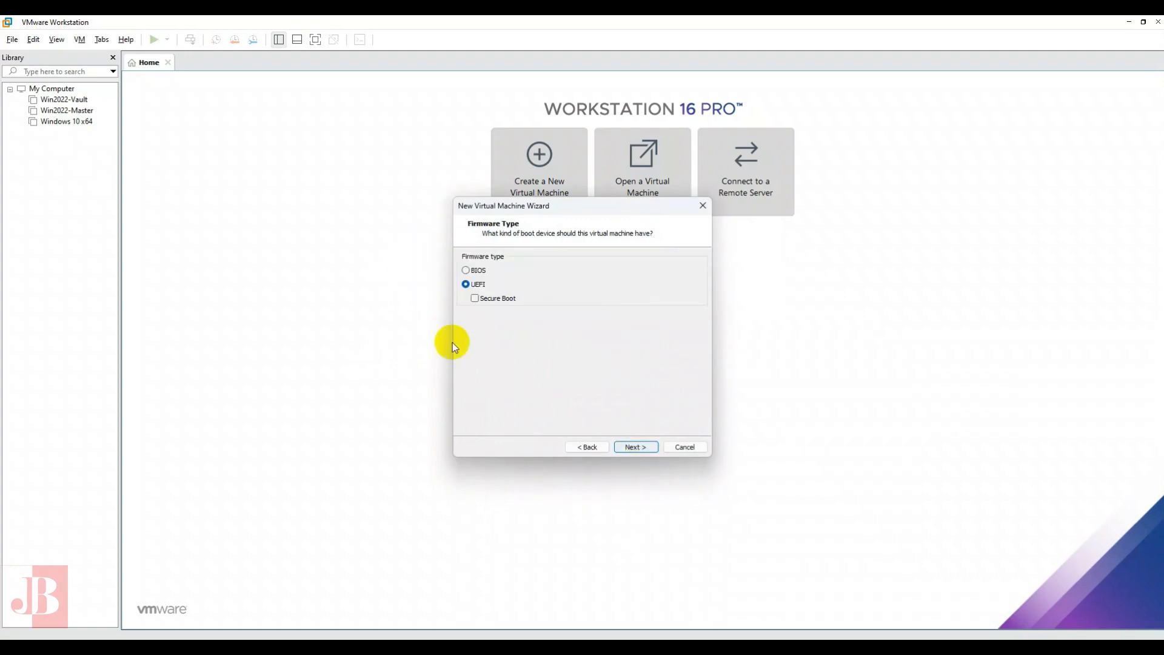
- Choose BIOS as the firmware type and accept 1 processor with 2 cores
{"action": "left_click", "coordinate": [465, 271]}
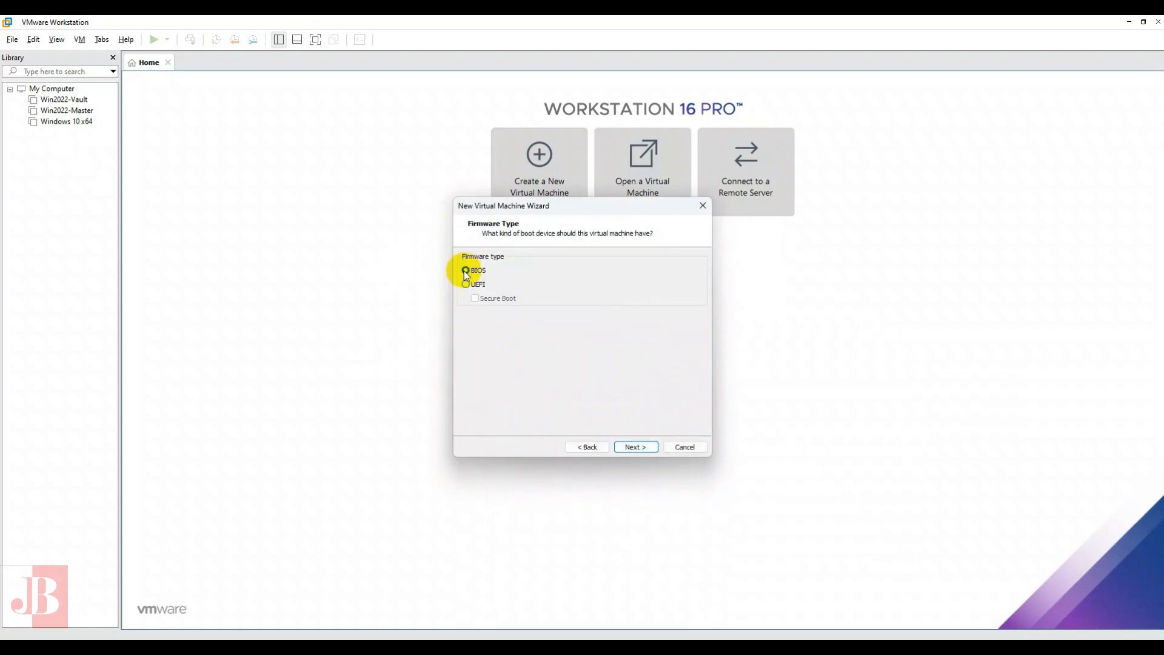
{"action": "left_click", "coordinate": [635, 448]}
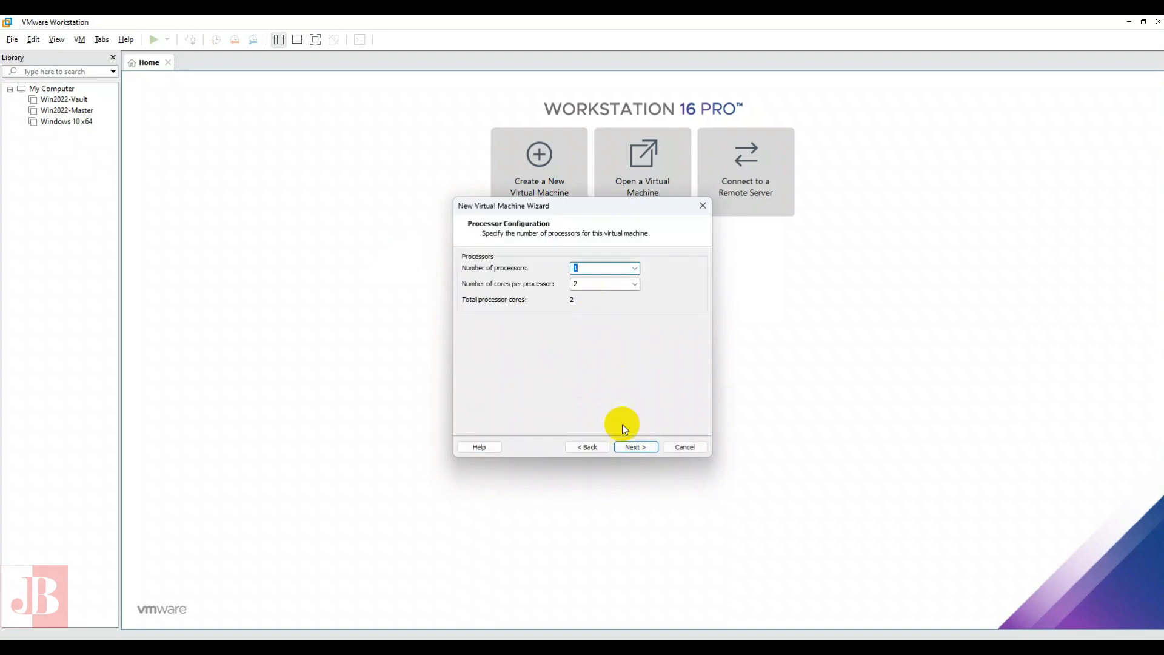
{"action": "left_click", "coordinate": [633, 446]}
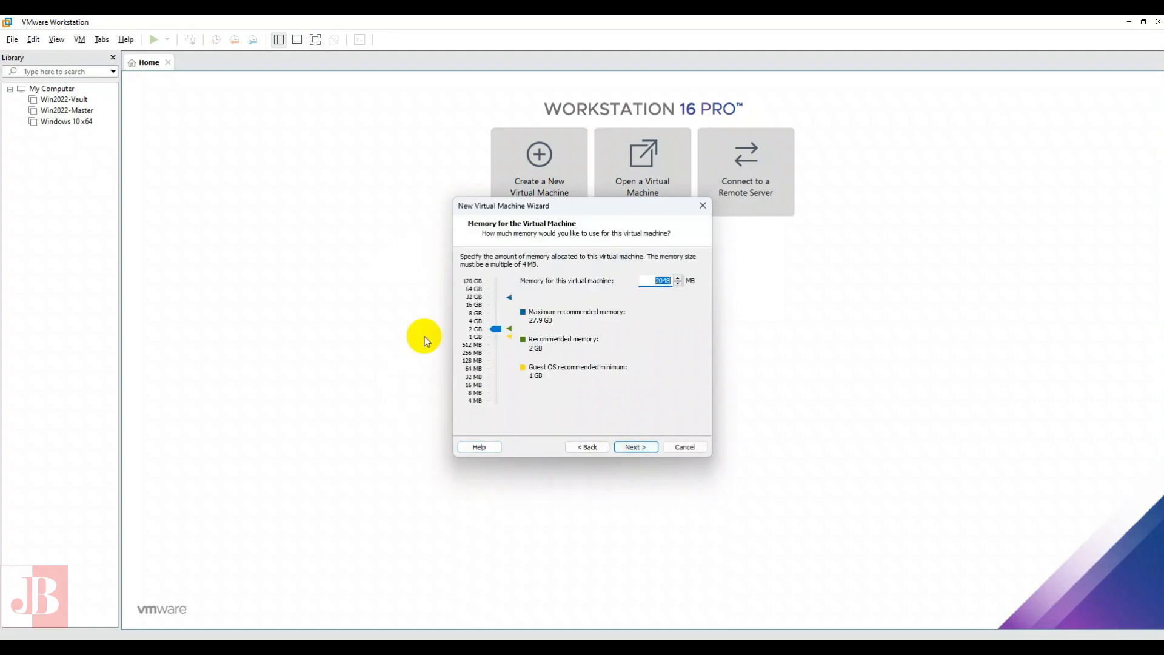
- Set the virtual machine's memory to 2 GB and its network connection to bridged networking
{"action": "left_click", "coordinate": [476, 322]}
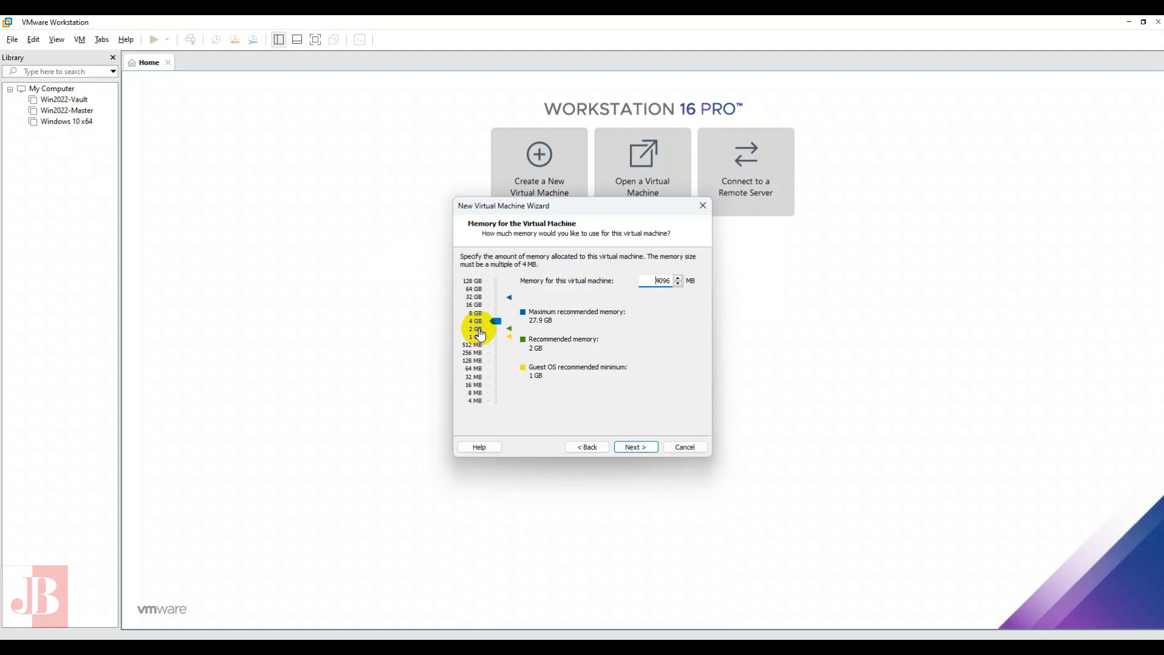
{"action": "left_click", "coordinate": [479, 330]}
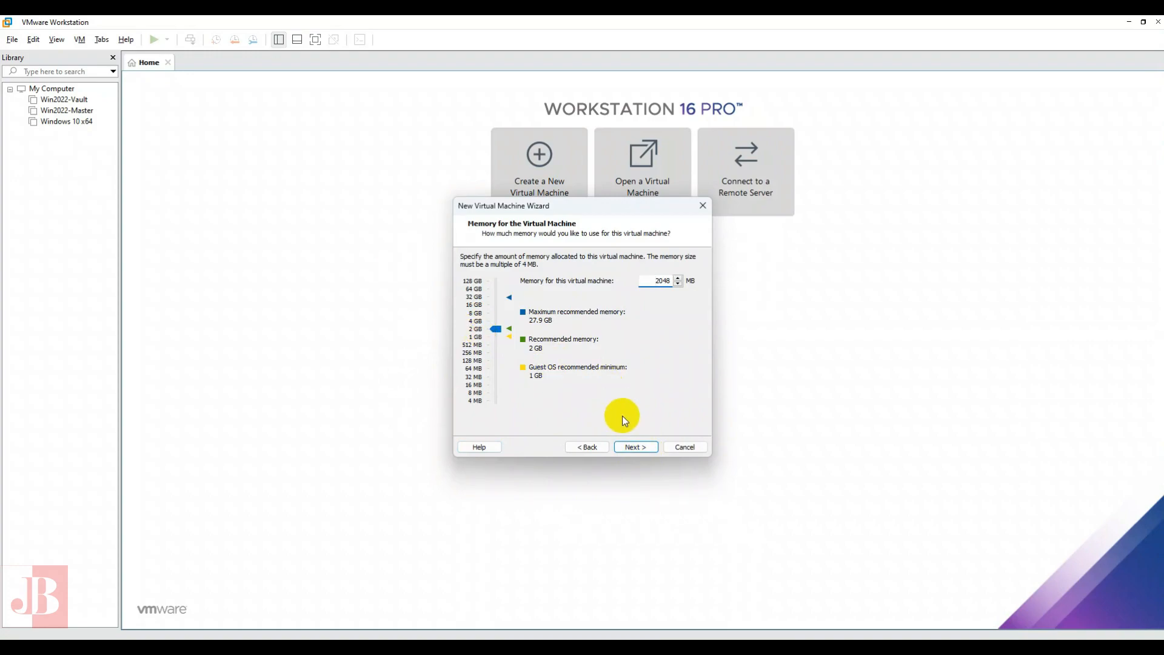
{"action": "left_click", "coordinate": [636, 447]}
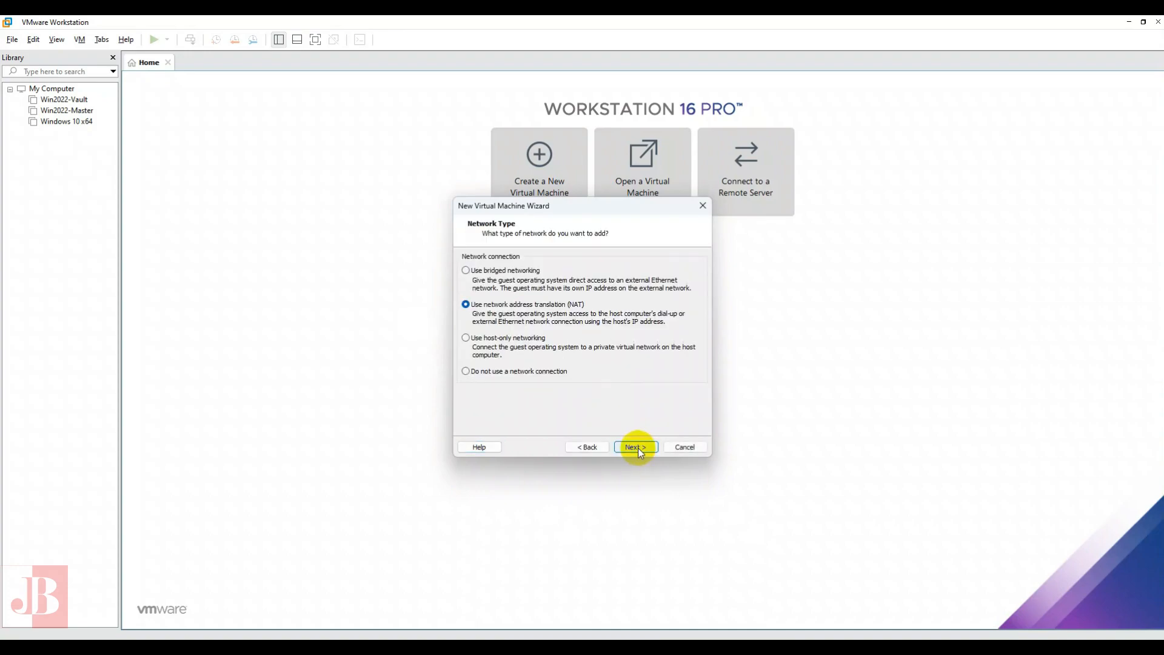
{"action": "left_click", "coordinate": [494, 271]}
{"action": "left_click", "coordinate": [641, 447]}
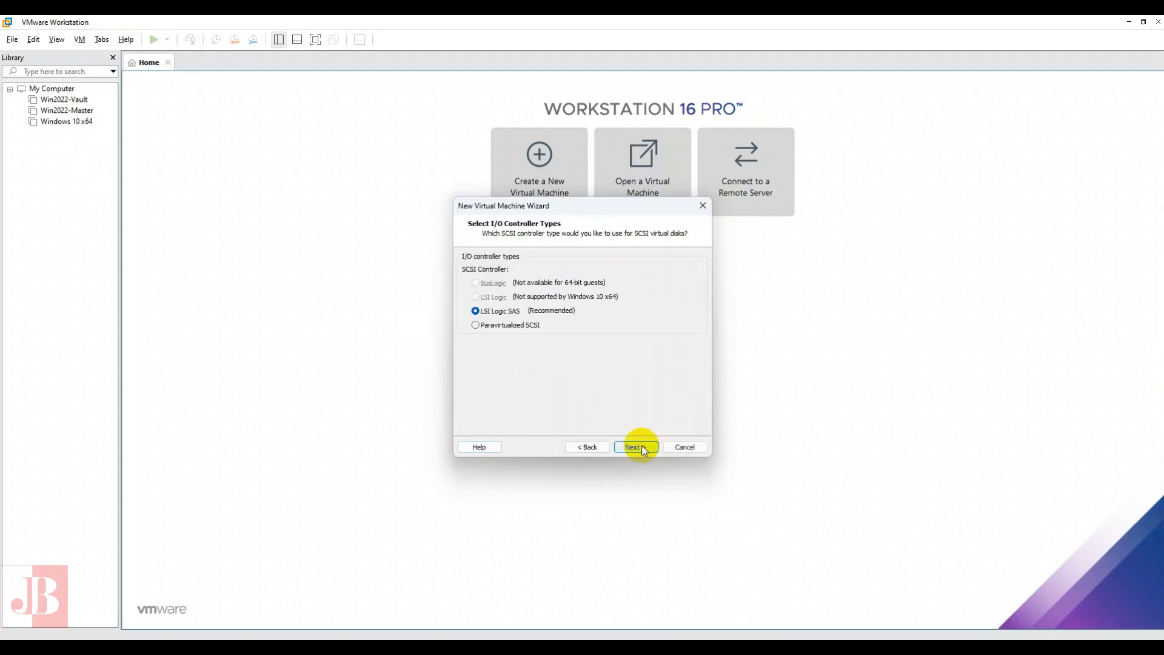
- Create the virtual machine with LSI Logic SAS, a new 60 GB NVMe disk split into multiple files, and disk file Windows-11.vmdk
{"action": "left_click", "coordinate": [642, 446]}
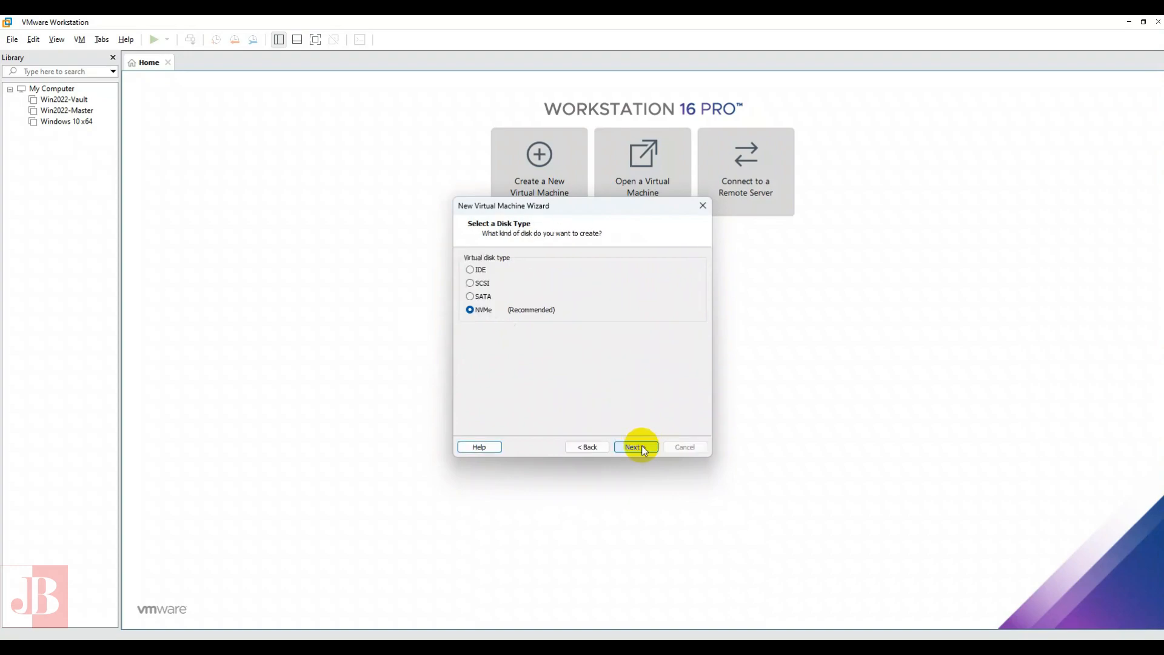
{"action": "left_click", "coordinate": [641, 447]}
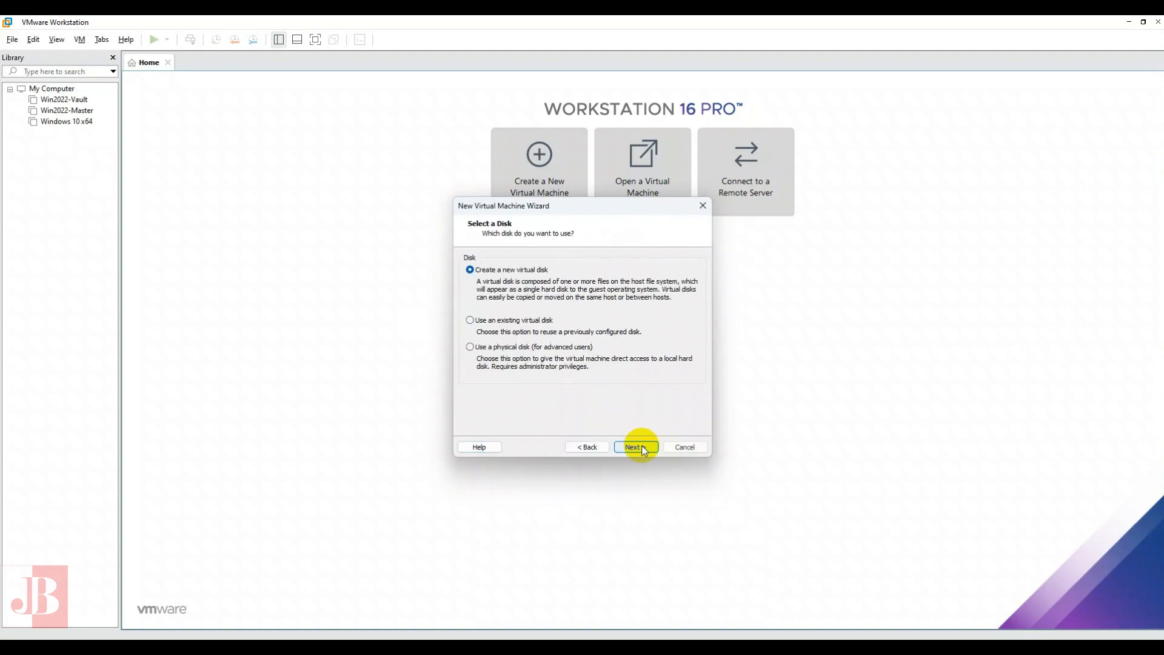
{"action": "left_click", "coordinate": [642, 446]}
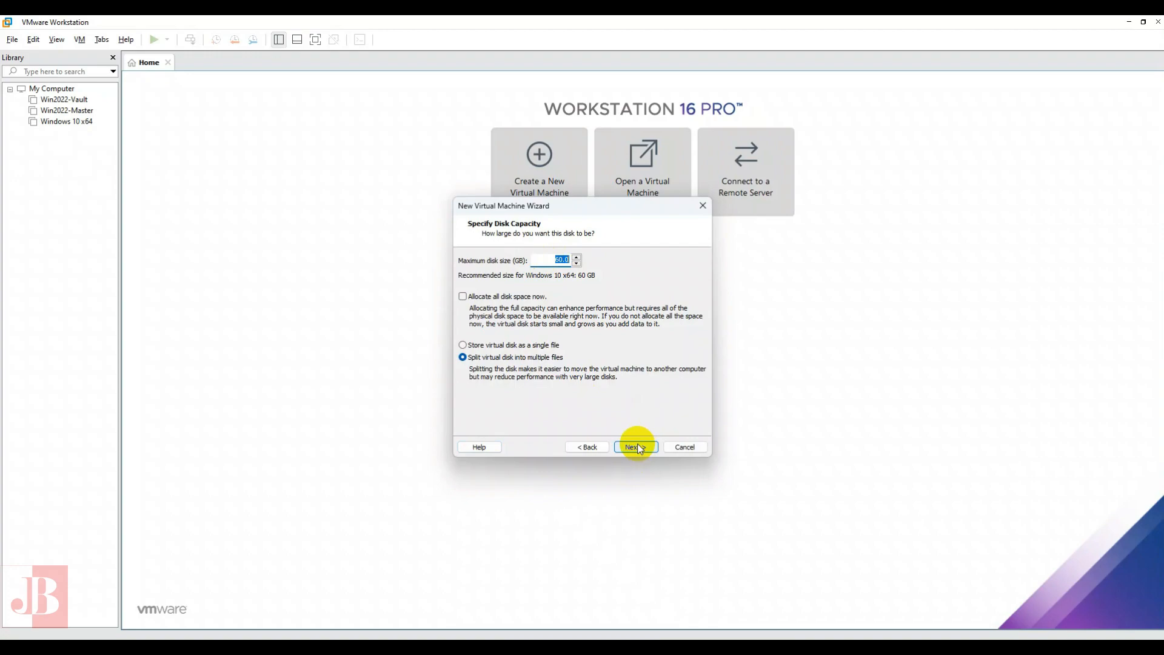
{"action": "left_click", "coordinate": [638, 442]}
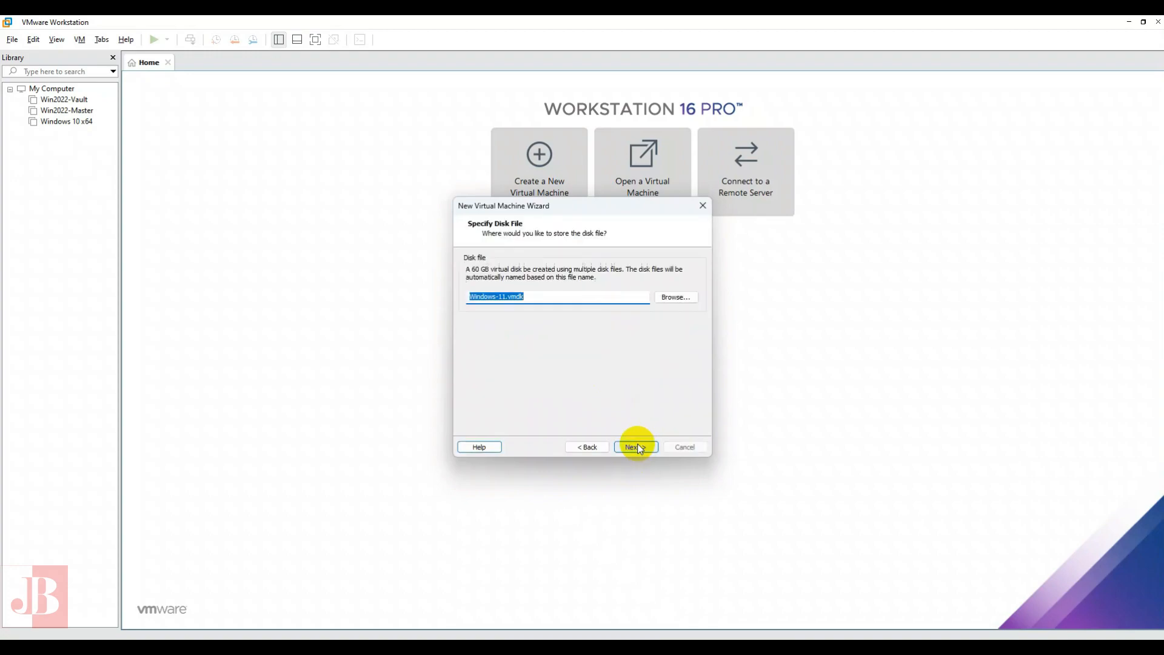
{"action": "left_click", "coordinate": [638, 446]}
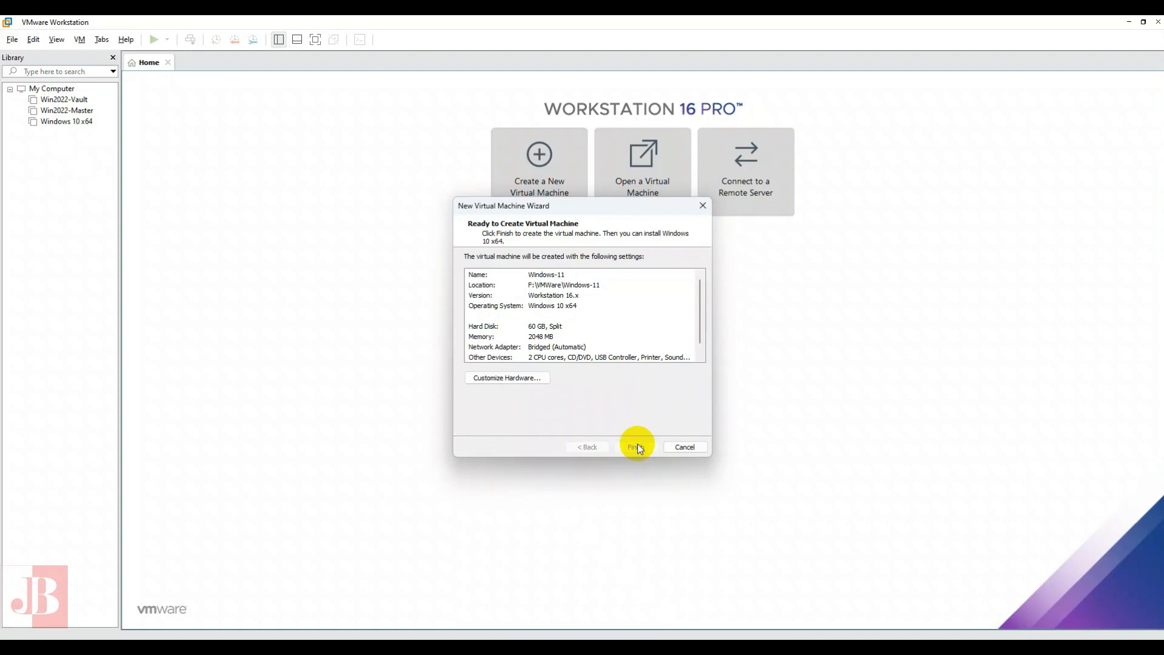
{"action": "left_click", "coordinate": [637, 446]}
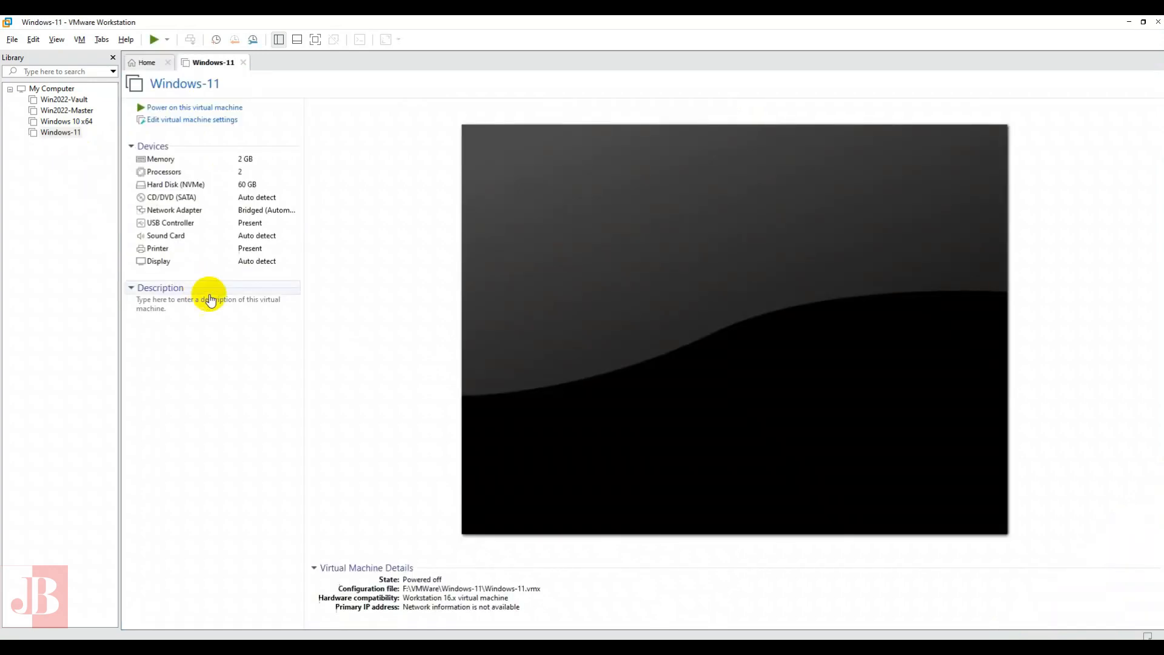
- Edit the virtual machine settings so the CD/DVD (SATA) drive uses an ISO image file
{"action": "left_click", "coordinate": [182, 121]}
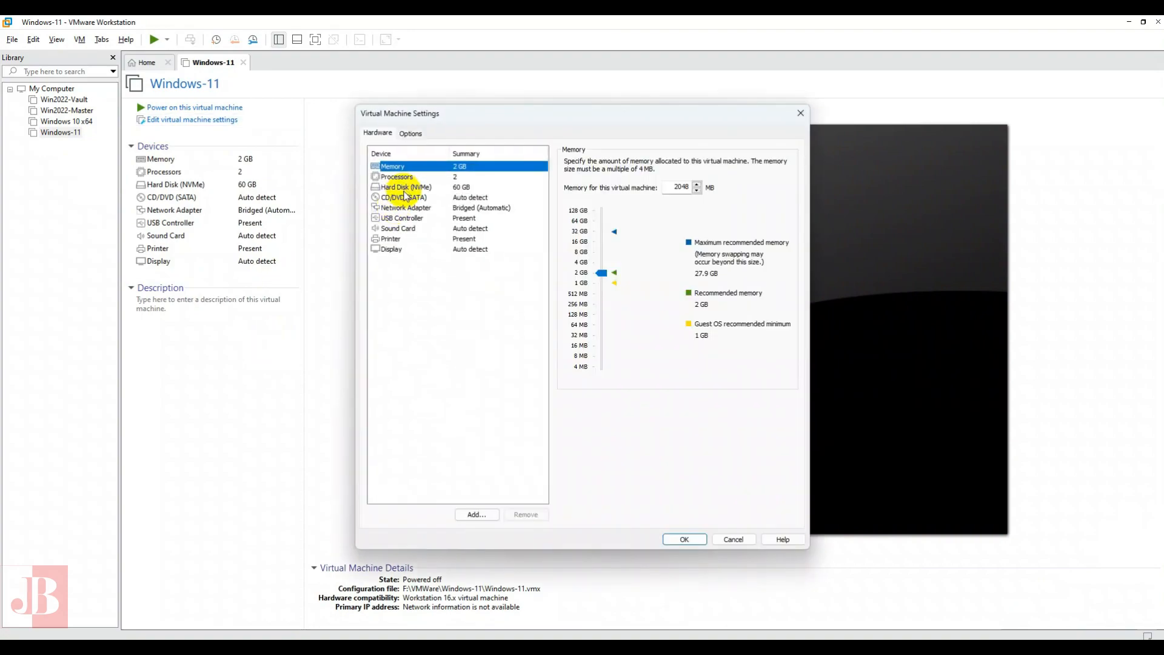
{"action": "left_click", "coordinate": [401, 198]}
{"action": "left_click", "coordinate": [617, 236]}
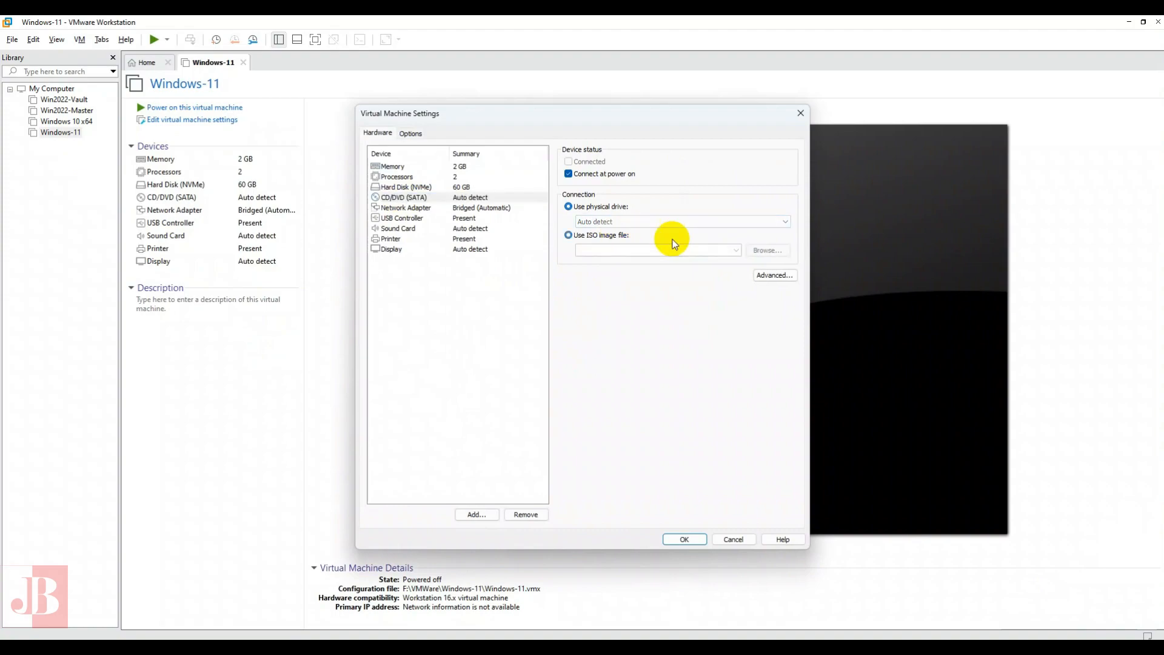
{"action": "left_click", "coordinate": [770, 250]}
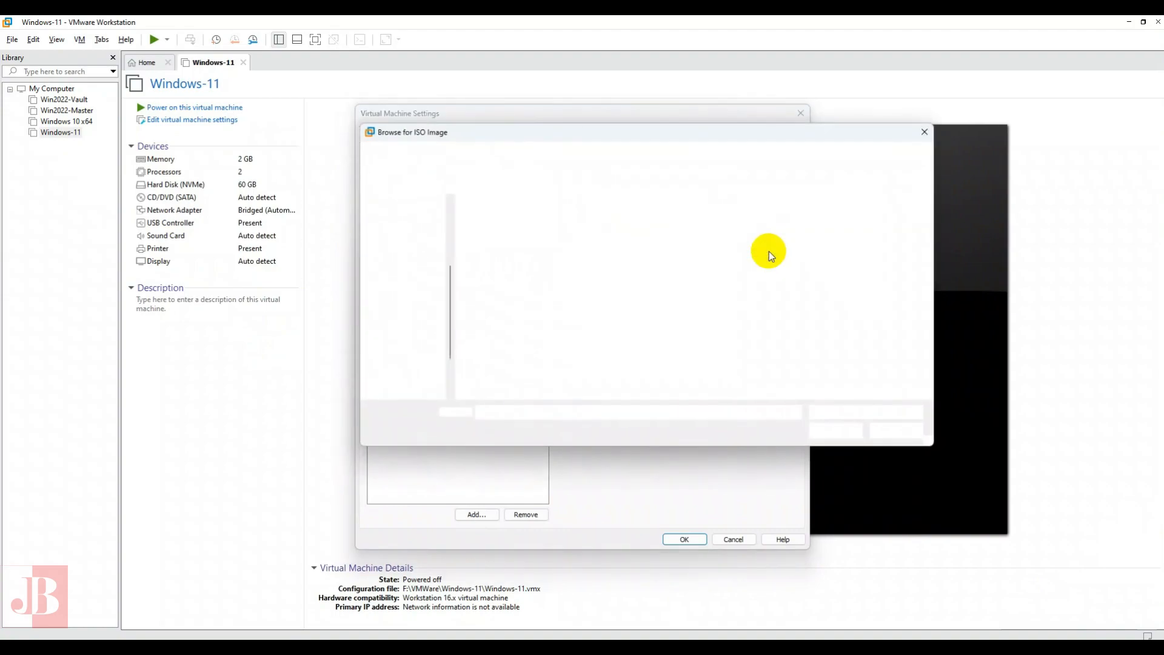
{"action": "scroll", "coordinate": [418, 297], "scroll_direction": "up", "scroll_amount": 3}
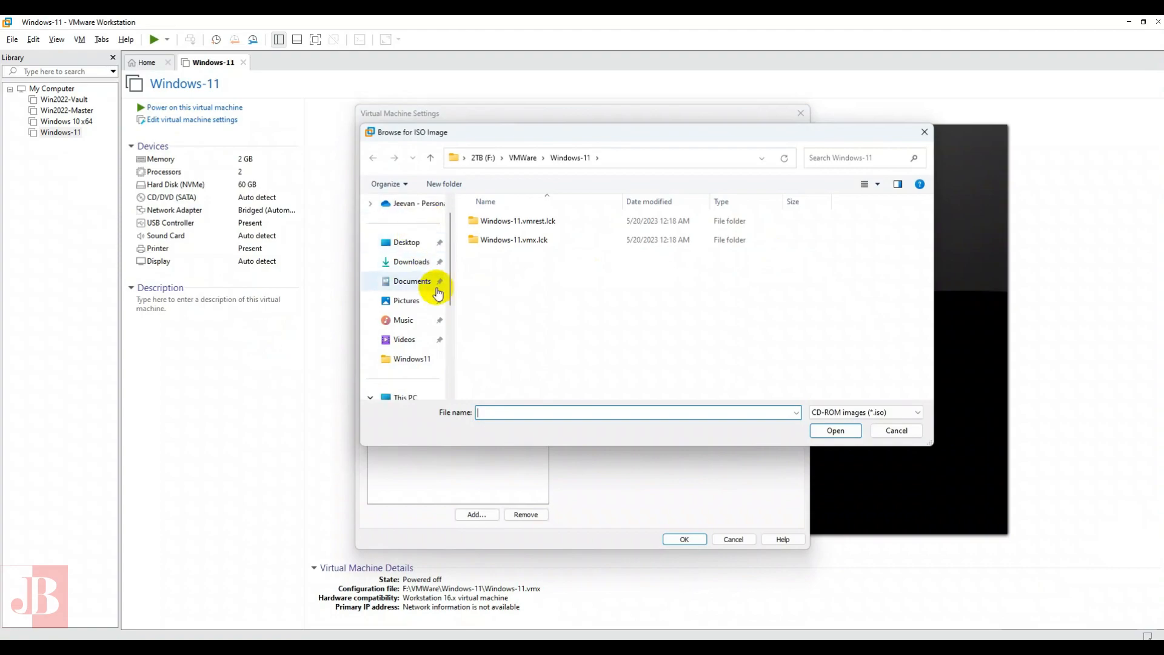
{"action": "left_click", "coordinate": [412, 261]}
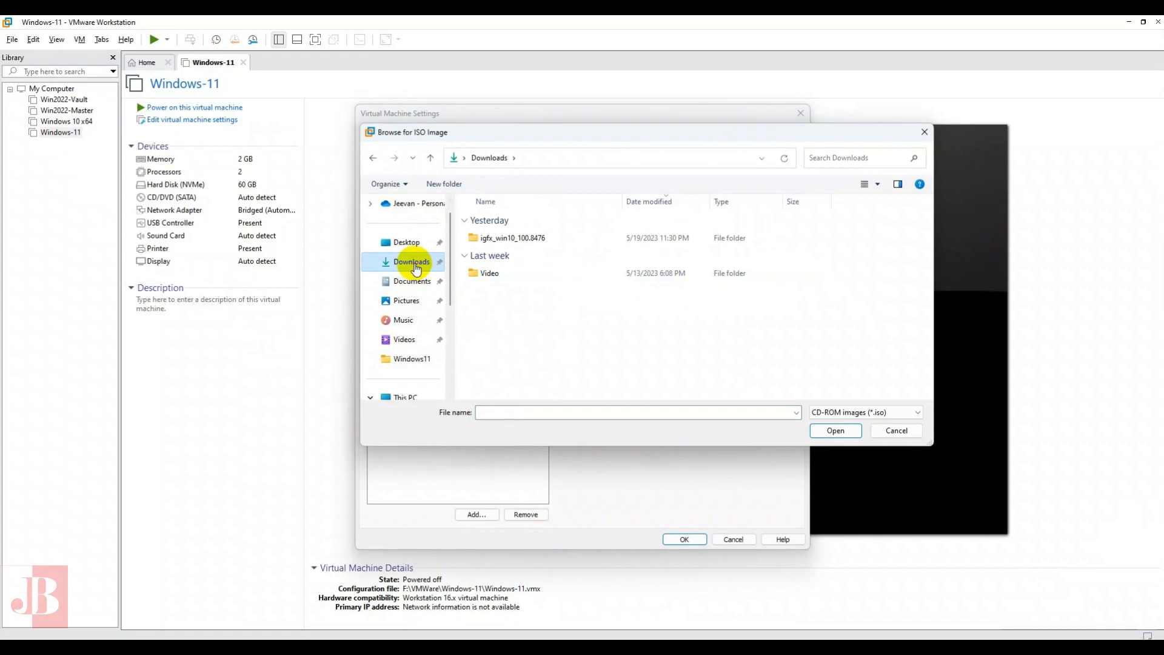
{"action": "scroll", "coordinate": [415, 261], "scroll_direction": "up", "scroll_amount": 1}
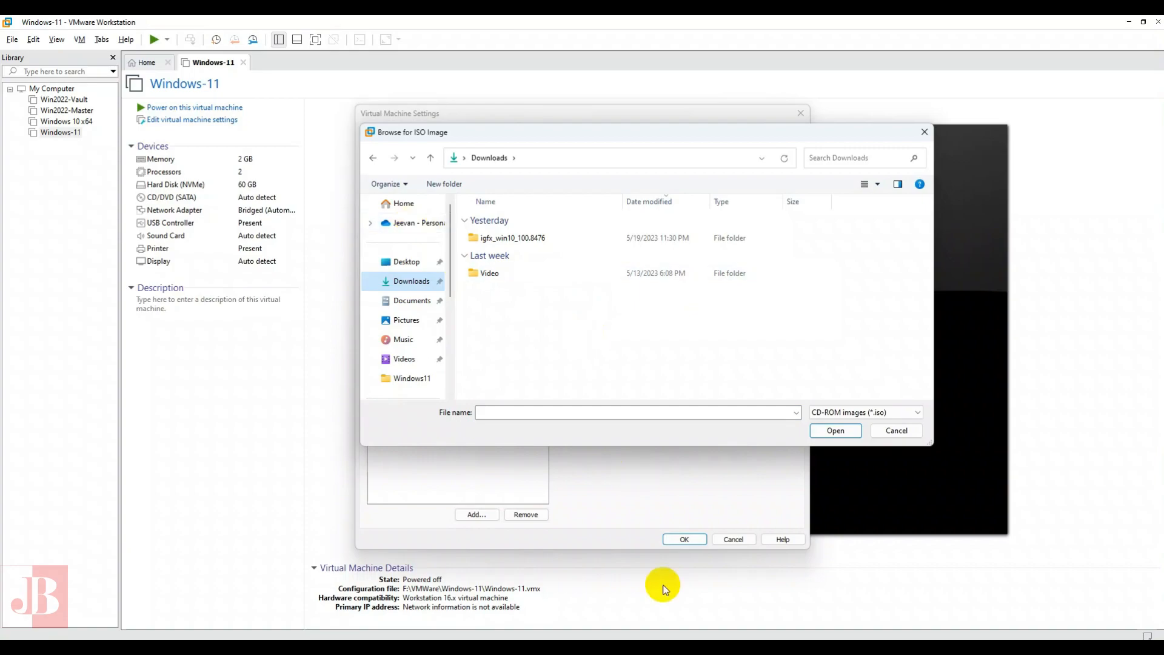
{"action": "key", "text": "Escape"}
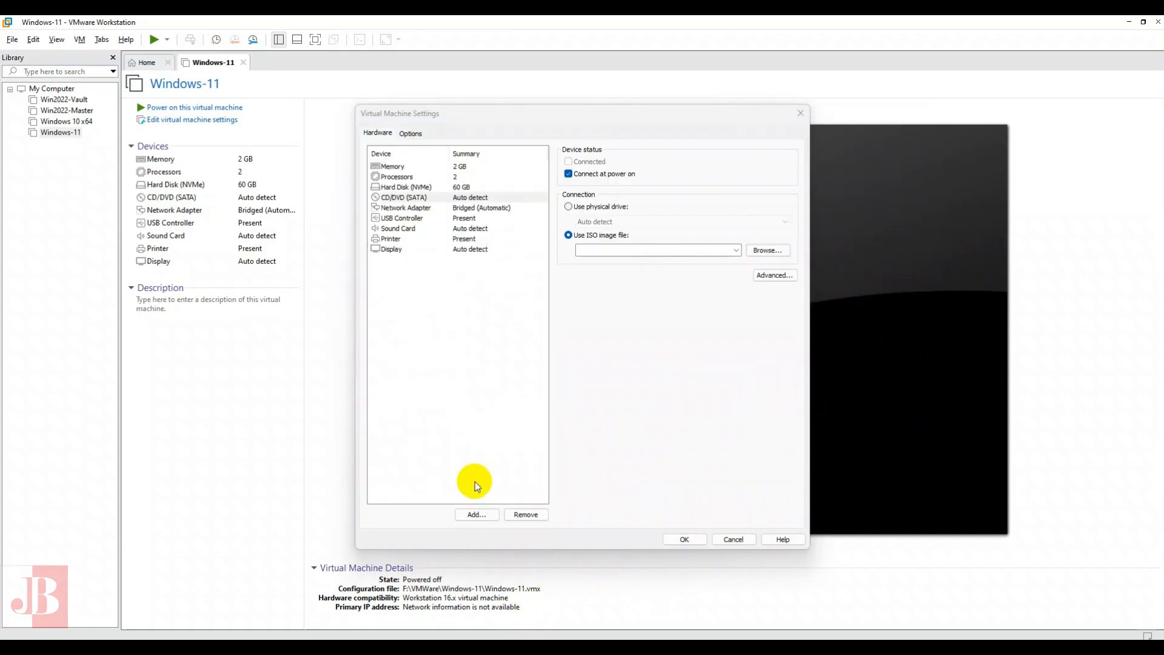
- Attach the Win11_22H2_English_x64v1 ISO from Downloads to the CD/DVD drive and save the virtual machine settings
{"action": "left_click", "coordinate": [405, 200]}
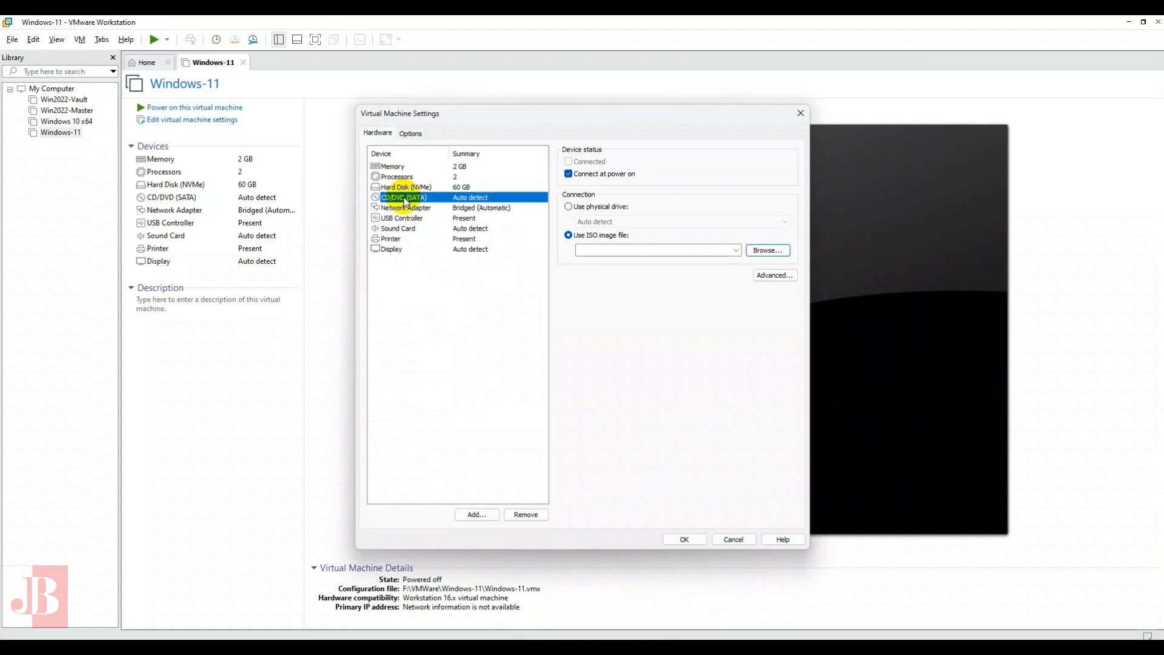
{"action": "left_click", "coordinate": [767, 251]}
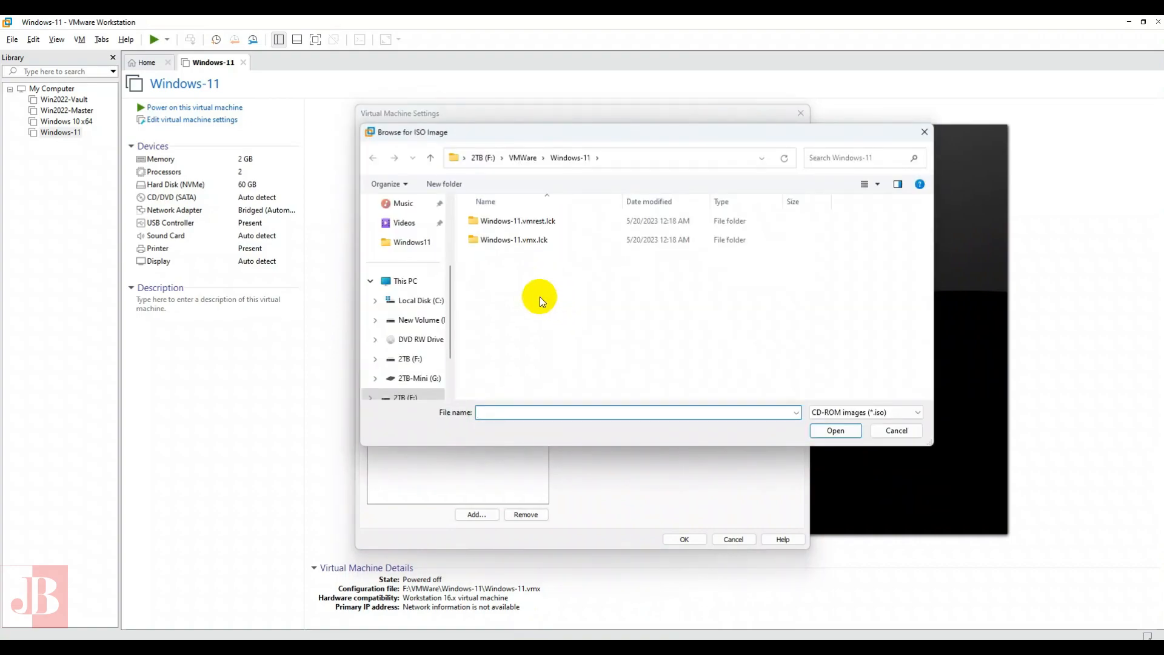
{"action": "scroll", "coordinate": [416, 265], "scroll_direction": "up", "scroll_amount": 3}
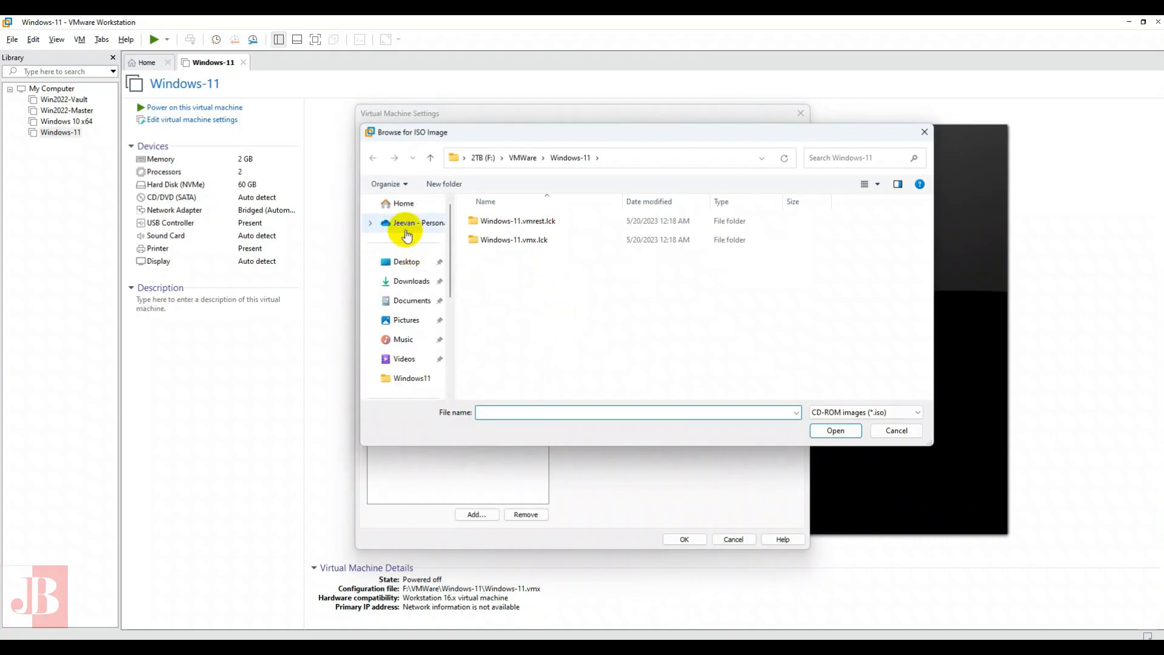
{"action": "left_click", "coordinate": [416, 283]}
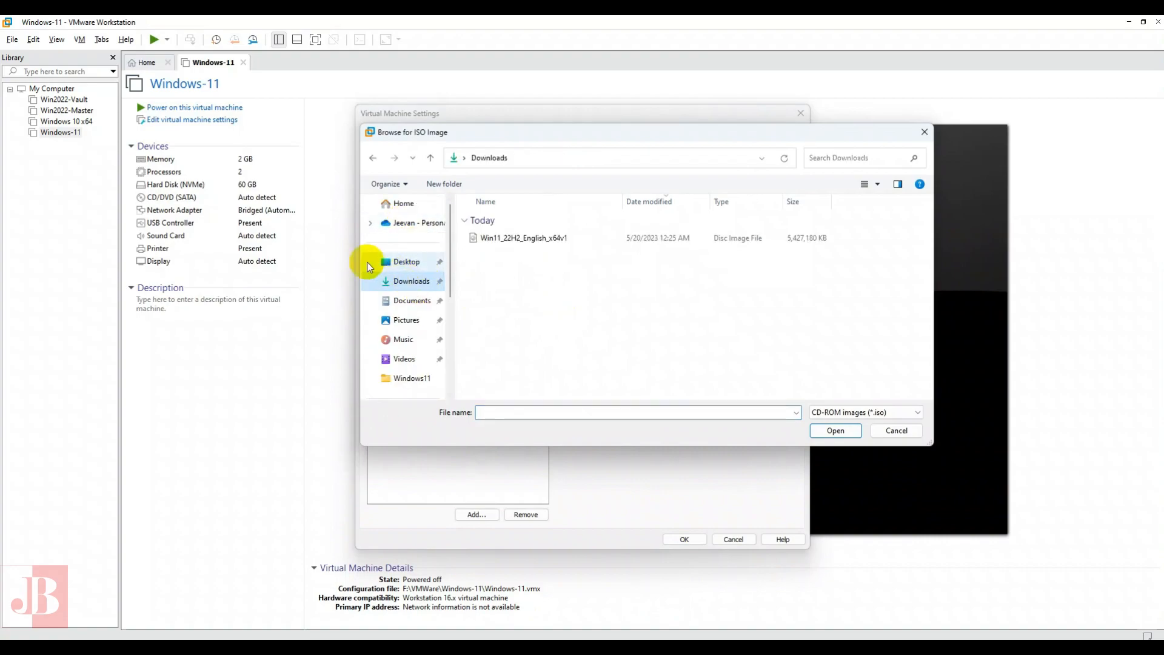
{"action": "left_click", "coordinate": [515, 243]}
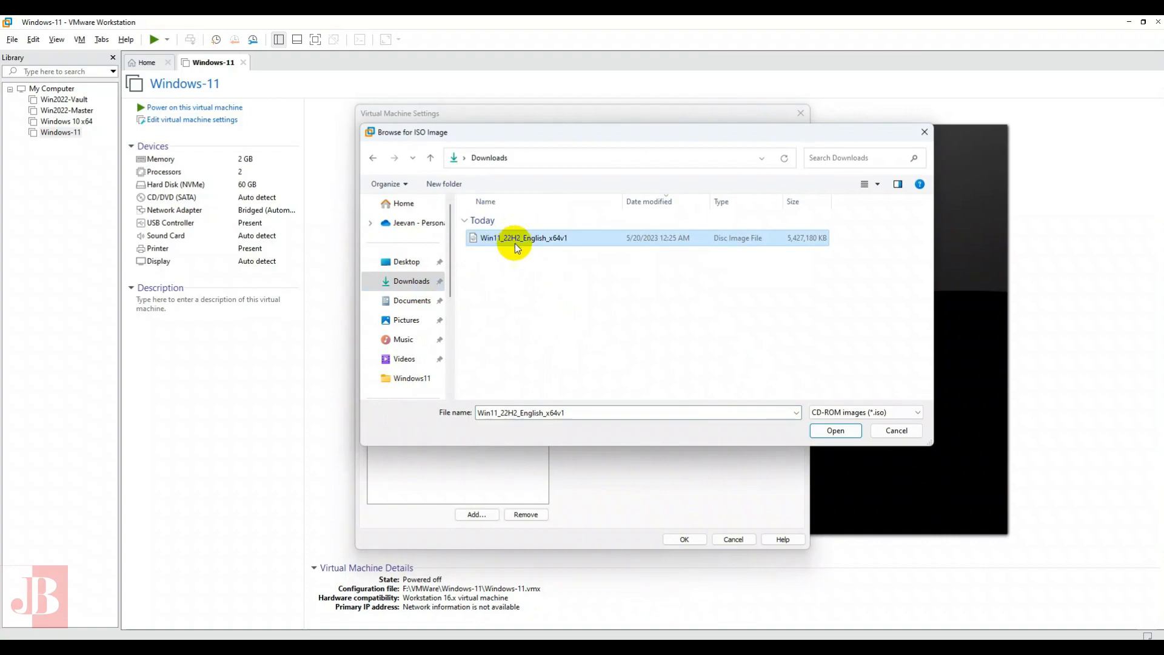
{"action": "left_click", "coordinate": [836, 430]}
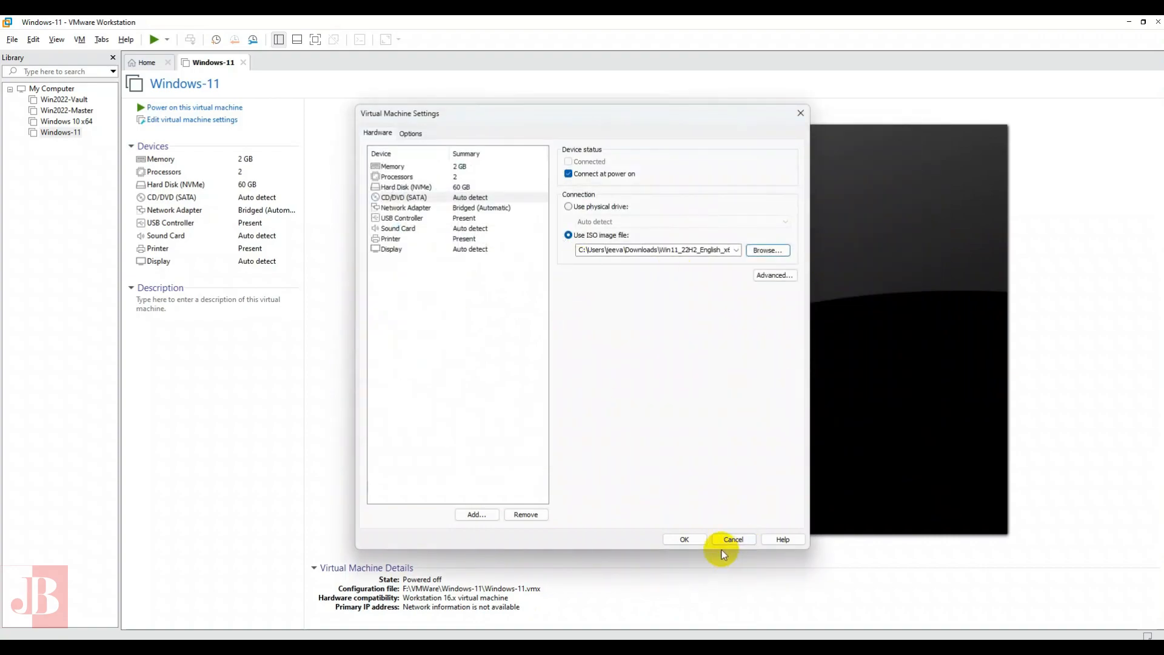
{"action": "left_click", "coordinate": [689, 540]}
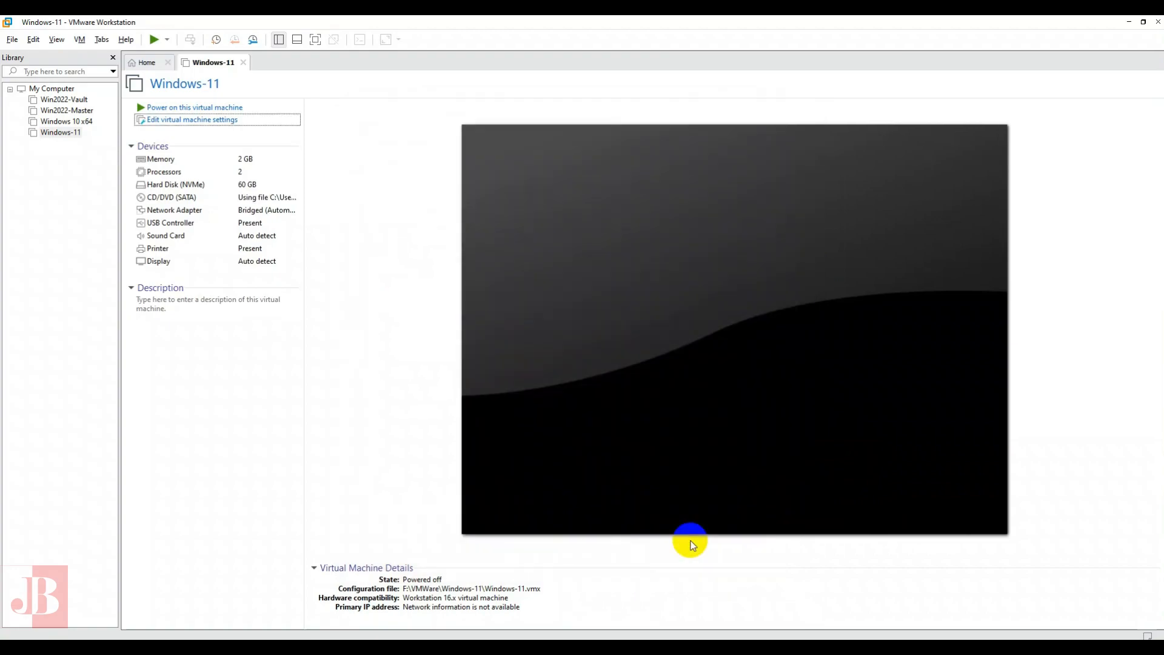
- Power on the Windows-11 virtual machine and accept English (United States) and the US keyboard in Windows Setup
{"action": "left_click", "coordinate": [182, 109]}
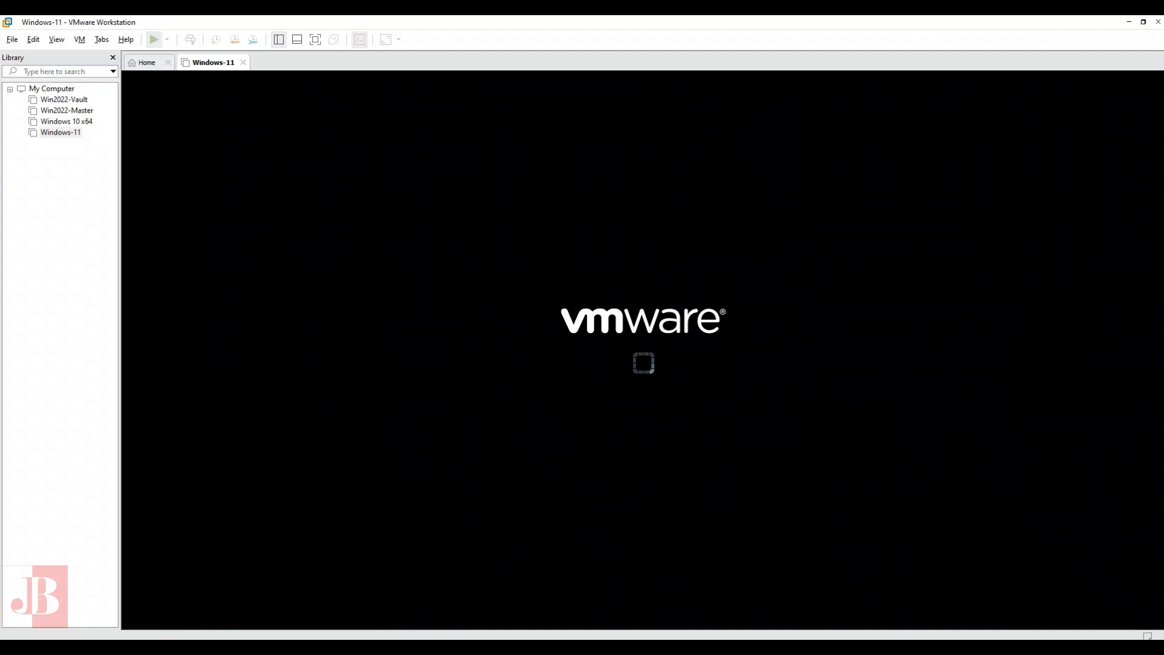
{"action": "left_click", "coordinate": [573, 444]}
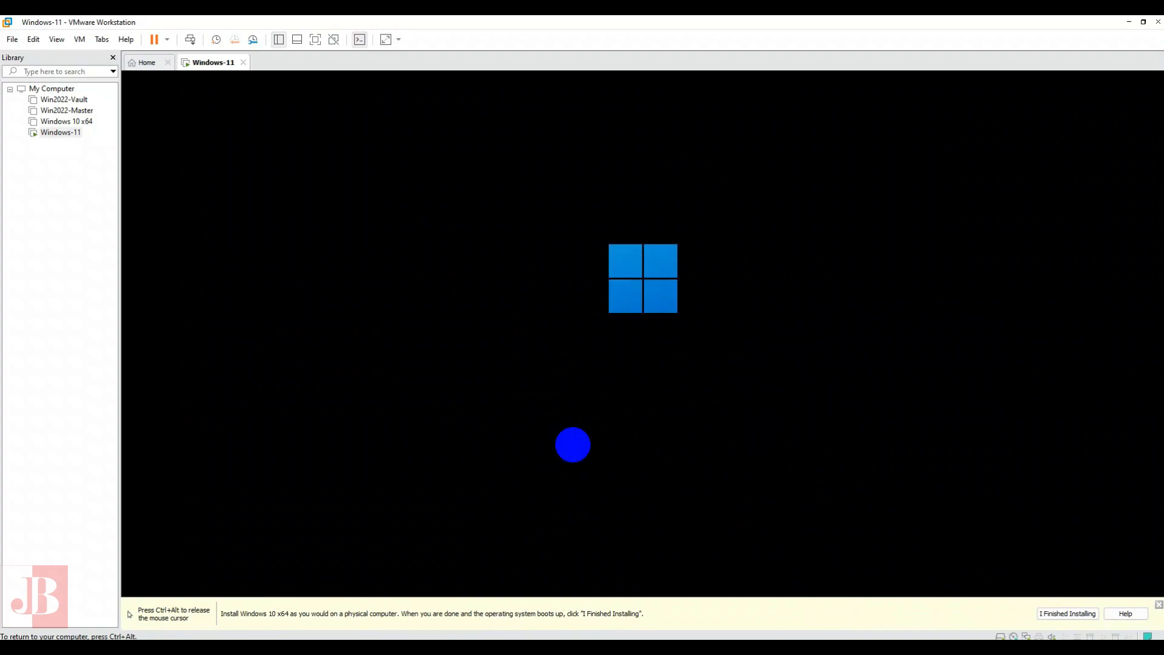
{"action": "key", "text": "ctrl+alt"}
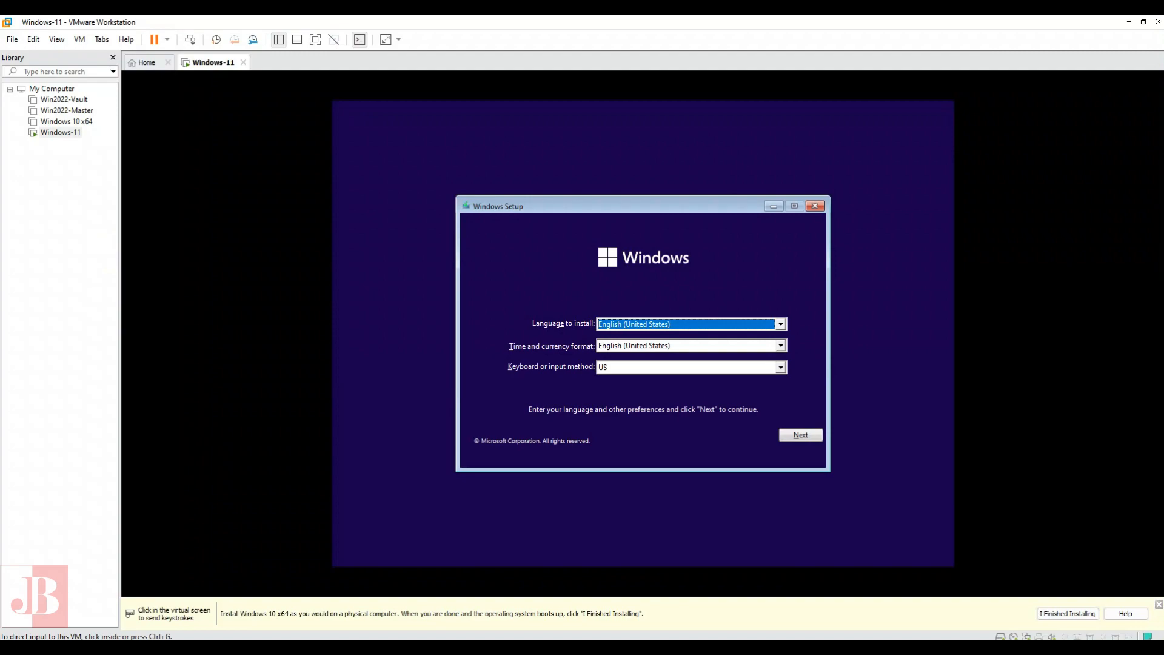
{"action": "left_click", "coordinate": [580, 262]}
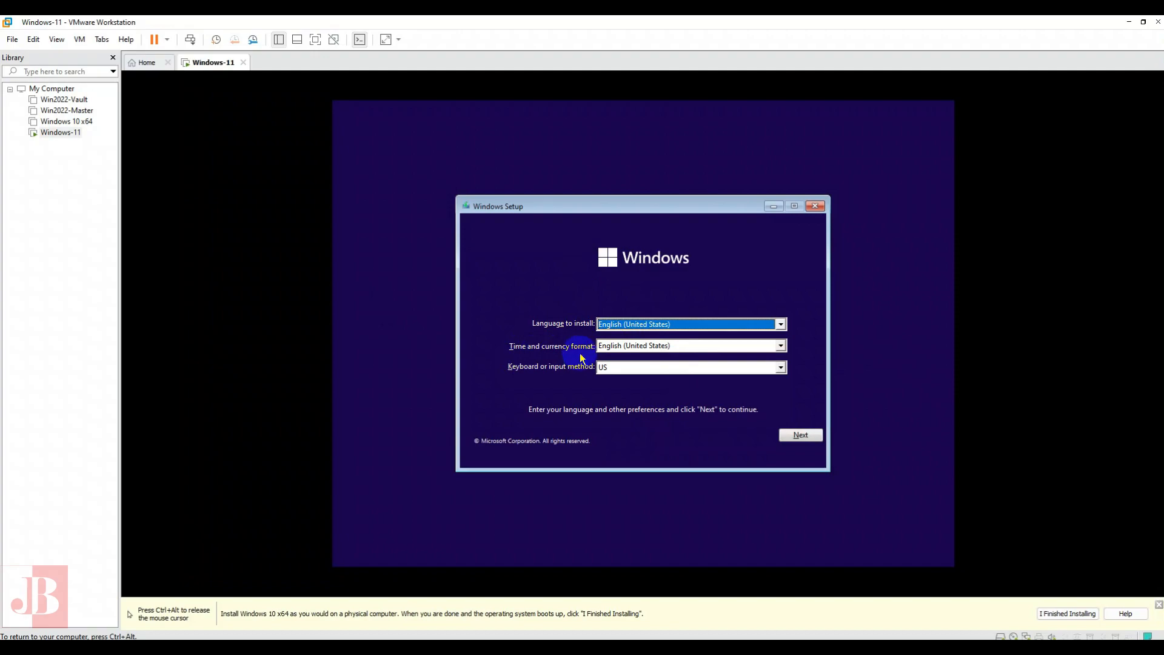
{"action": "left_click", "coordinate": [800, 436]}
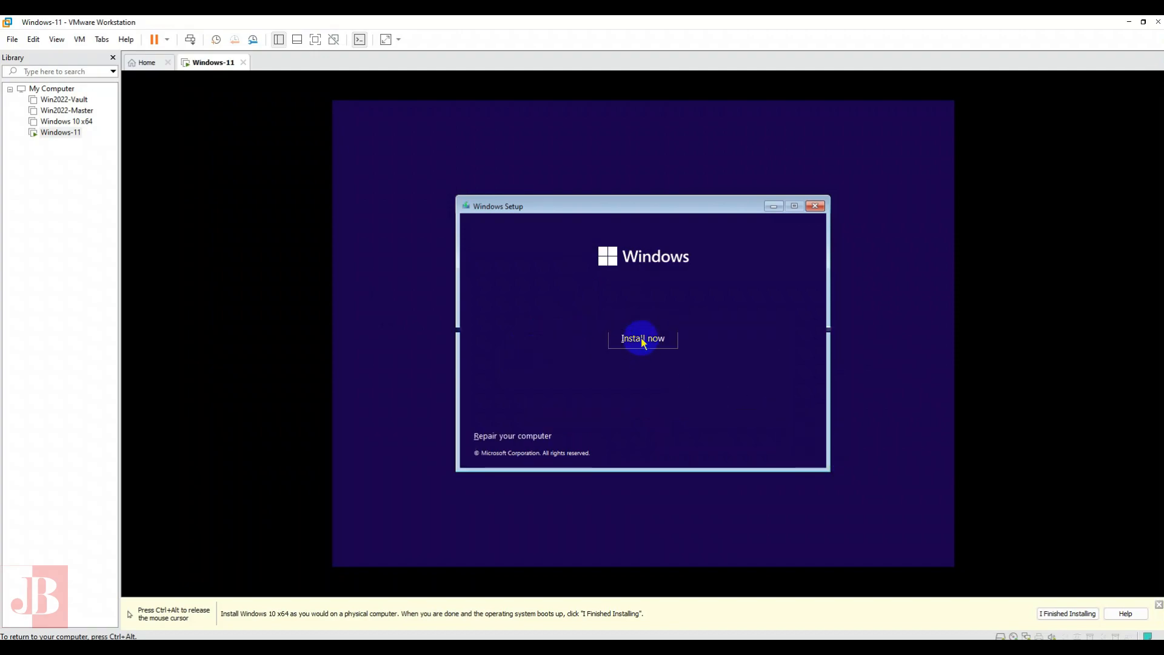
- Start the Windows installation and continue without a product key
{"action": "left_click", "coordinate": [643, 341]}
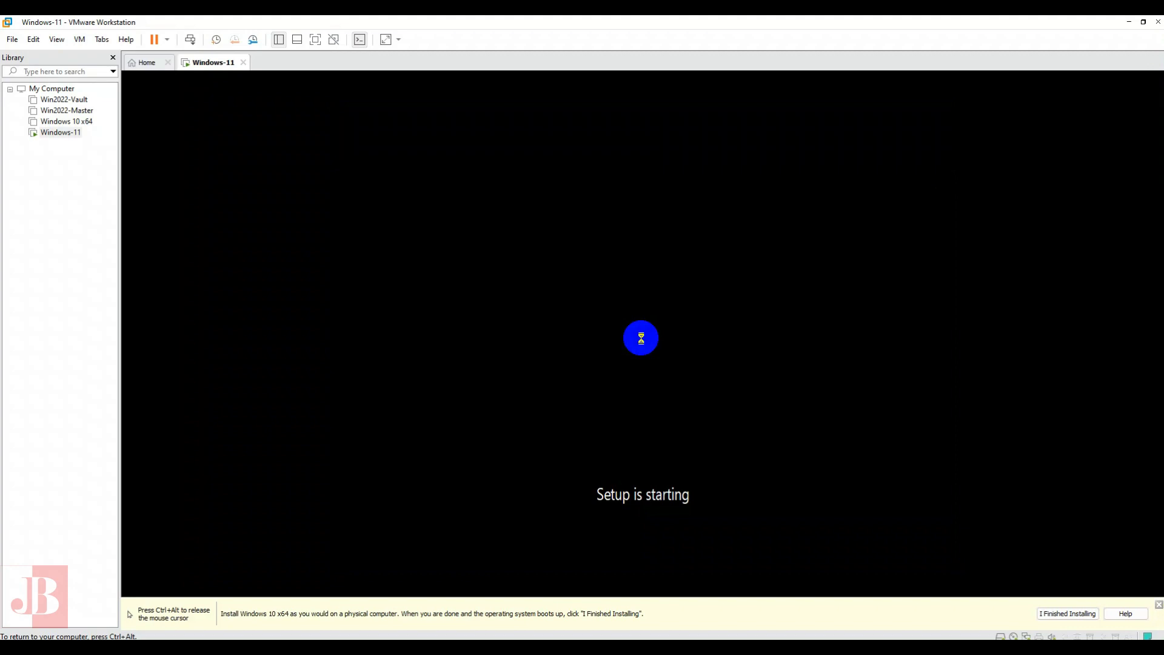
{"action": "key", "text": "ctrl+alt"}
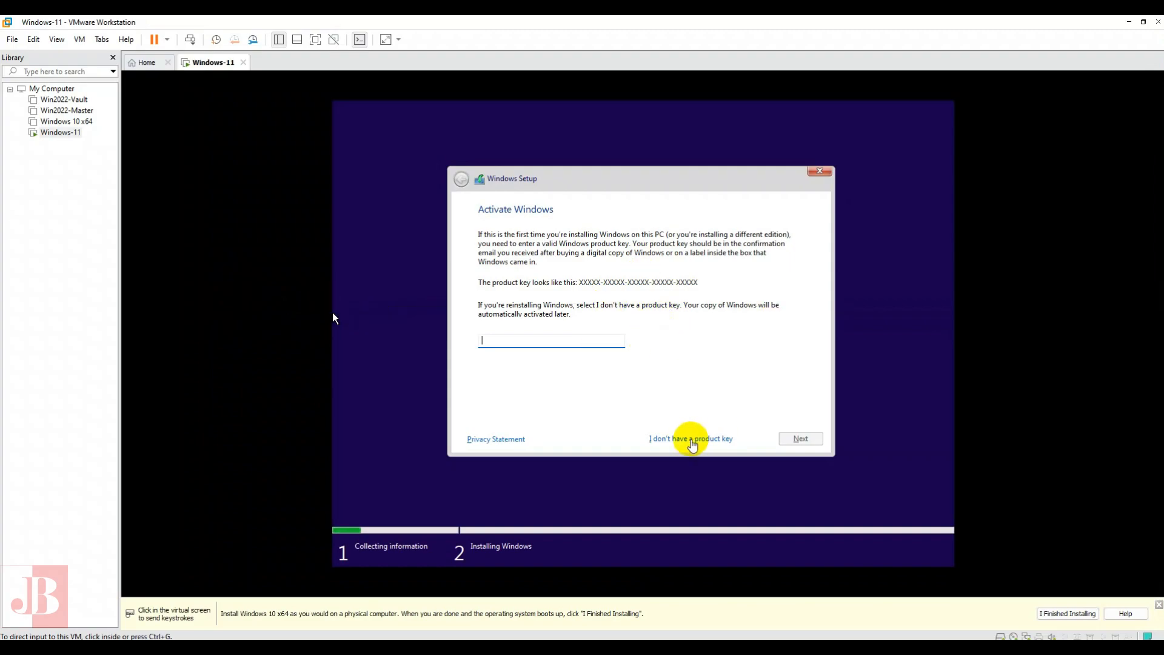
{"action": "left_click", "coordinate": [693, 444]}
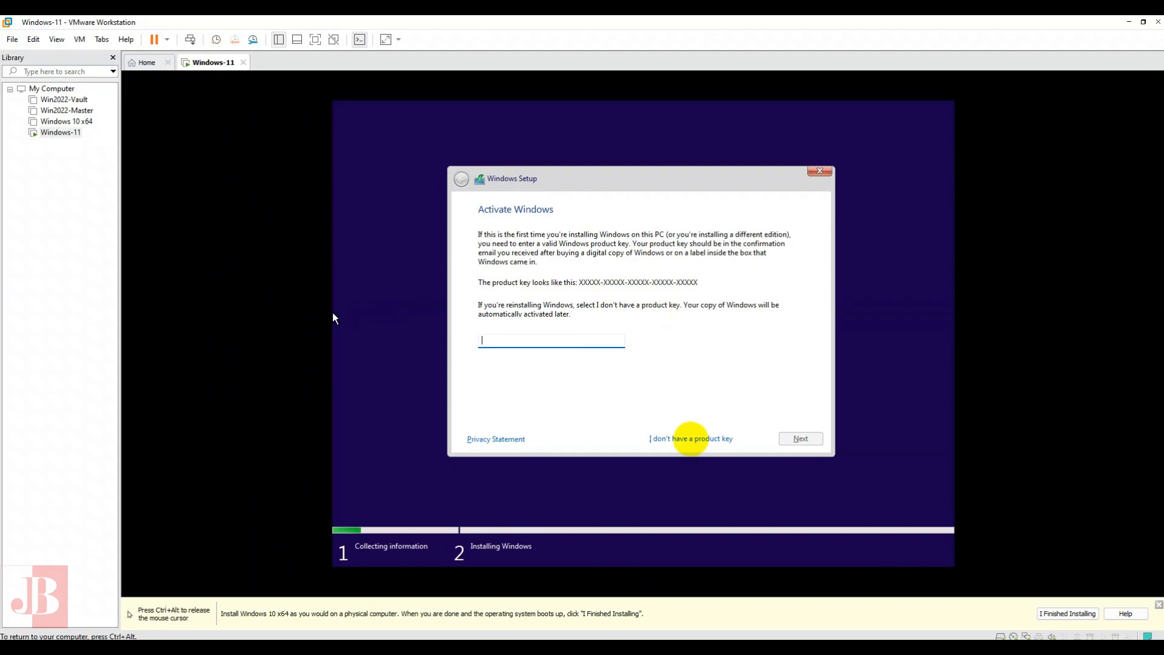
{"action": "left_click", "coordinate": [691, 441]}
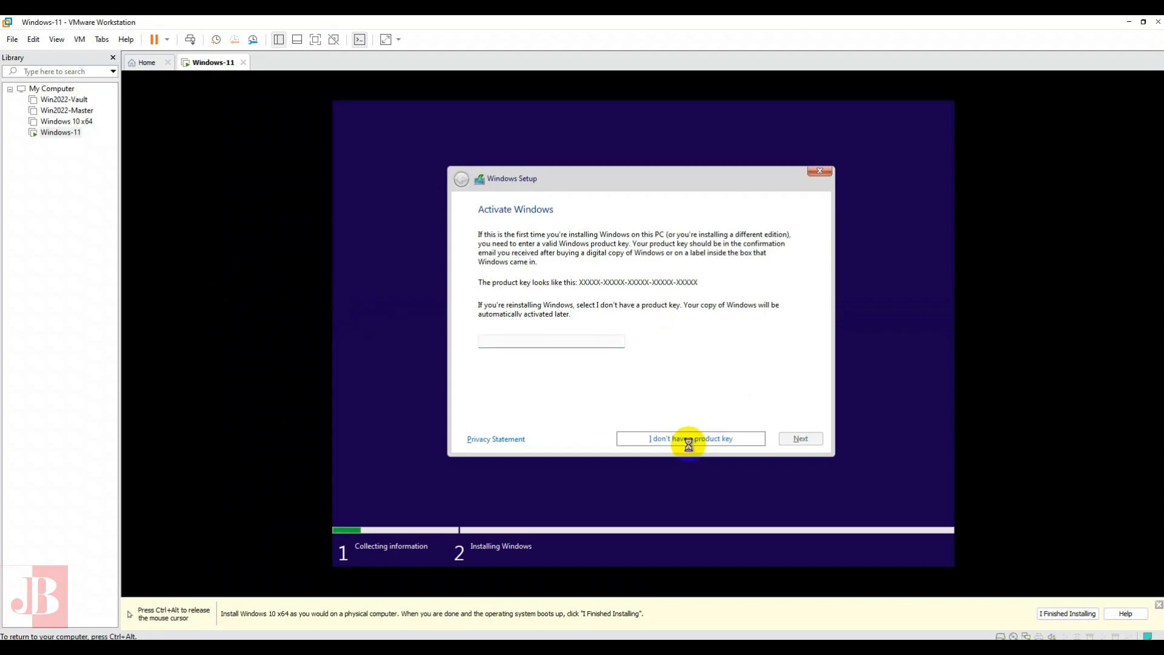
{"action": "key", "text": "ctrl+alt"}
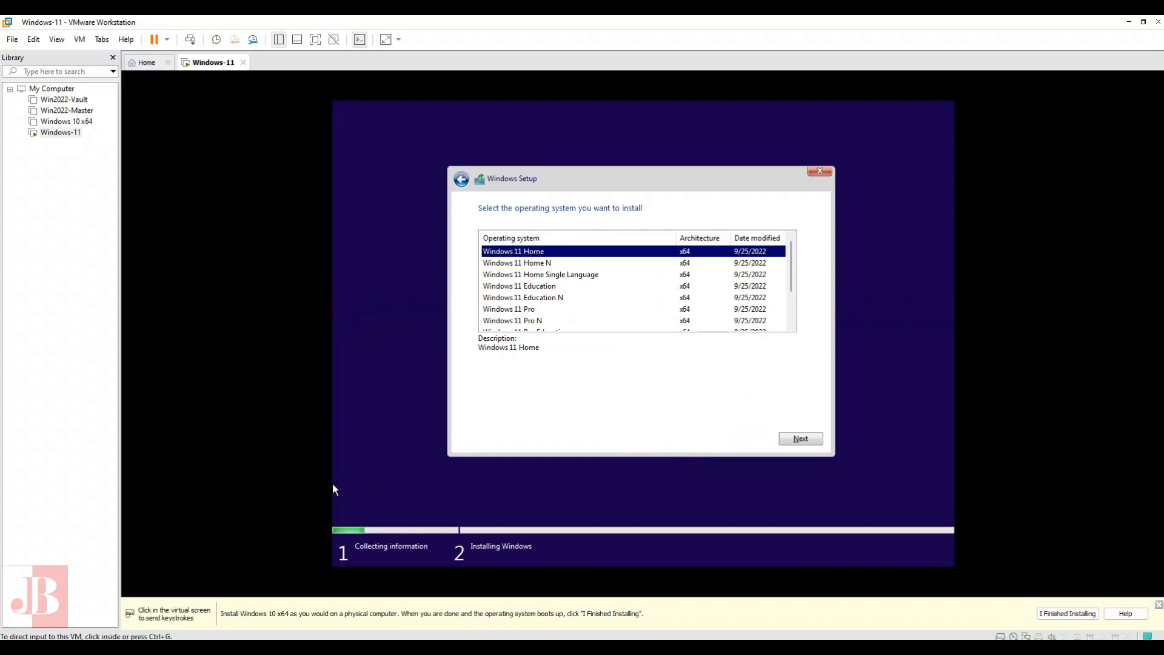
- Try to continue the installation with Windows 11 Pro as the operating system
{"action": "left_click", "coordinate": [334, 489]}
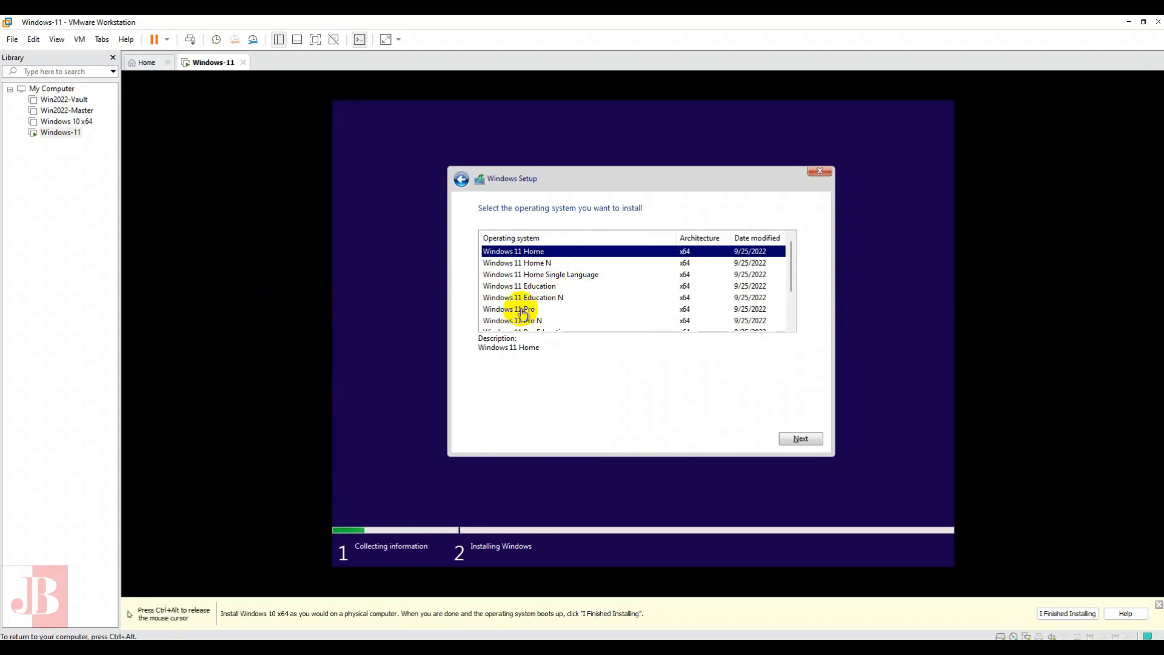
{"action": "left_click", "coordinate": [522, 310]}
{"action": "left_click", "coordinate": [799, 439]}
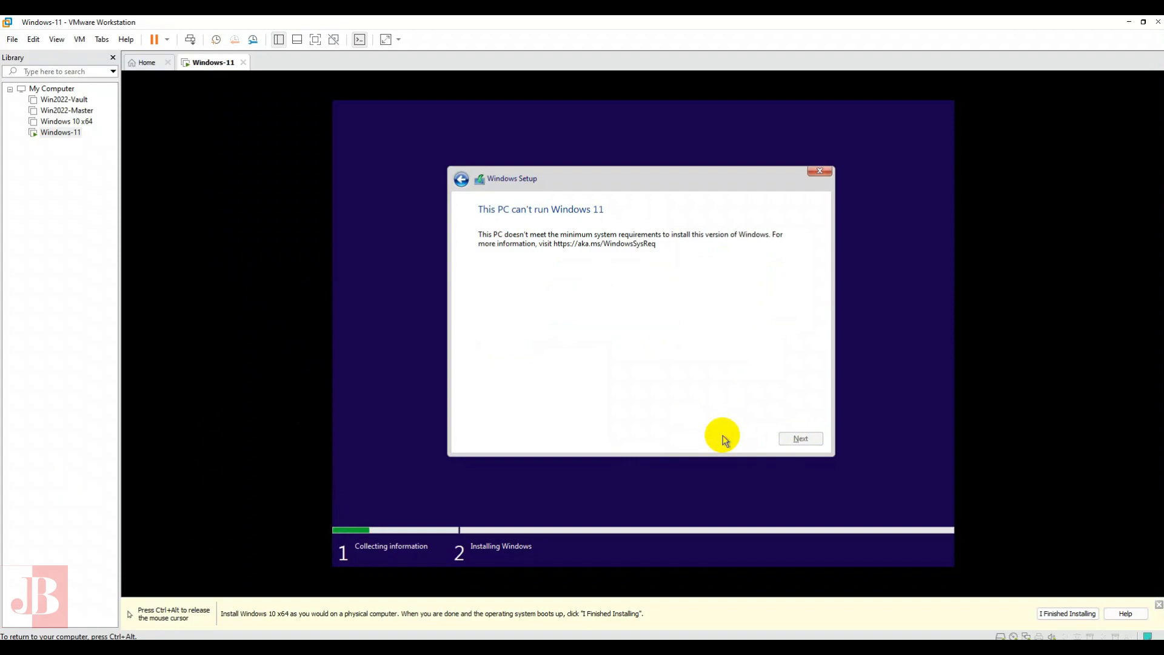
{"action": "key", "text": "ctrl+alt"}
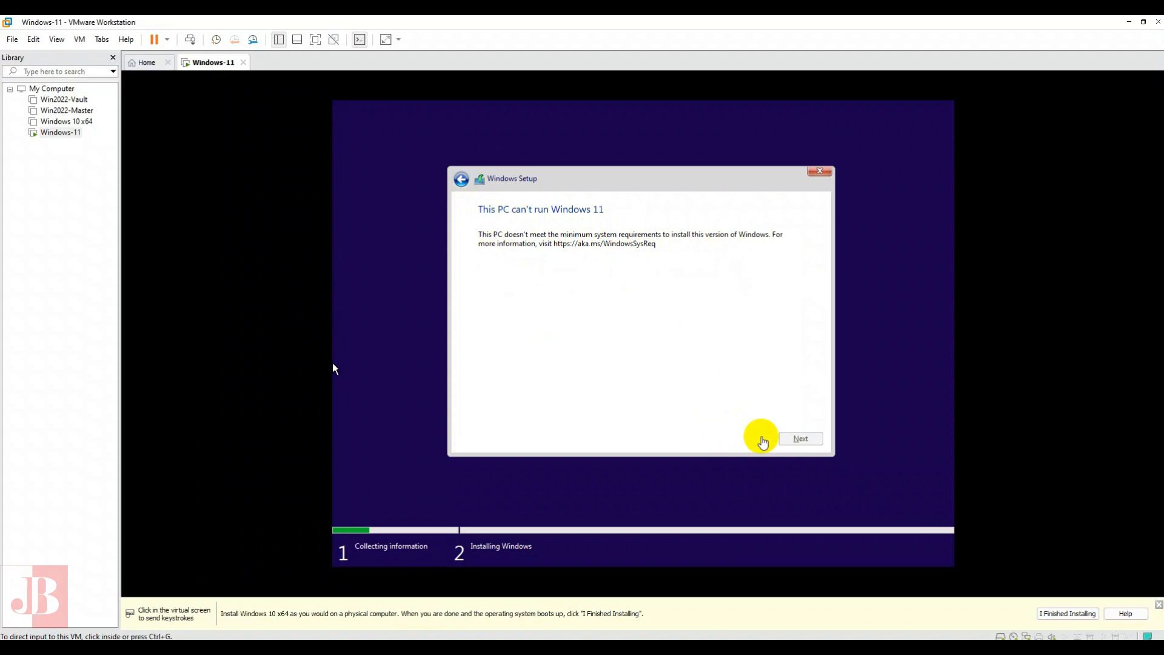
- Quit the current Windows installation attempt and confirm leaving it
{"action": "left_click", "coordinate": [599, 331]}
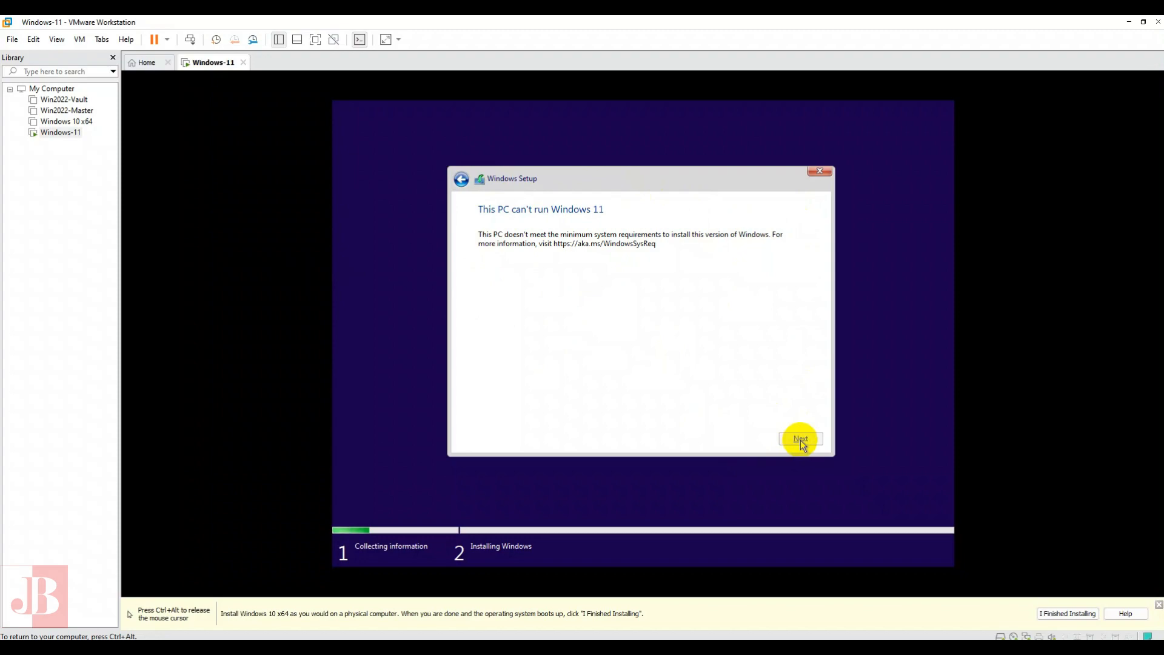
{"action": "left_click", "coordinate": [820, 171]}
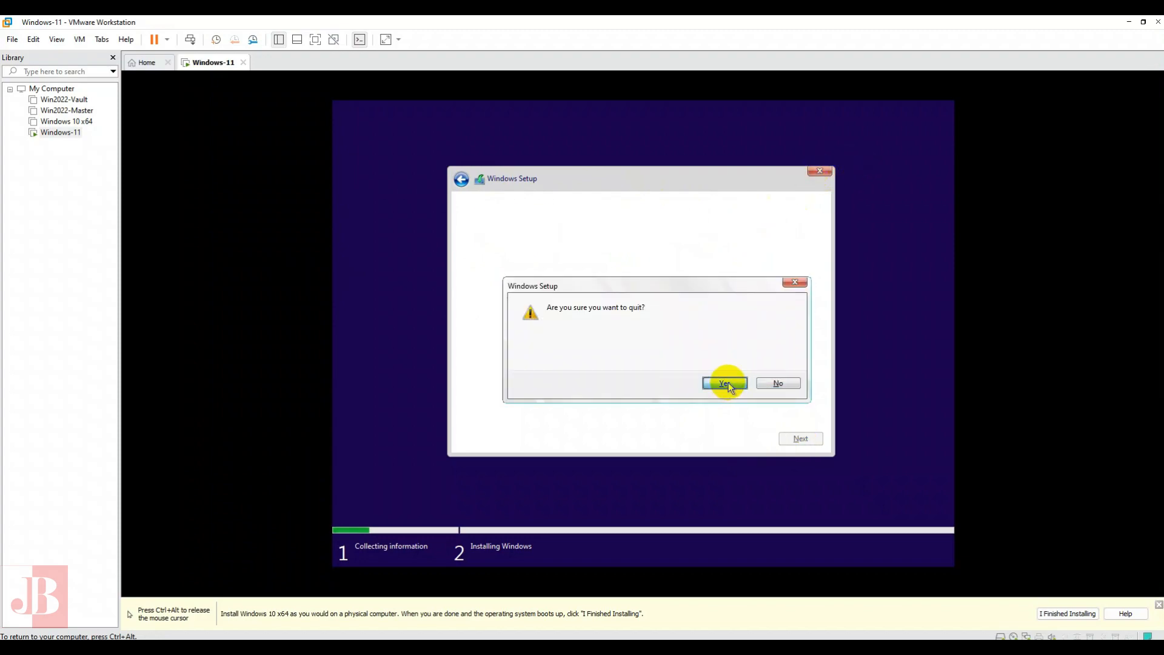
{"action": "left_click", "coordinate": [725, 384]}
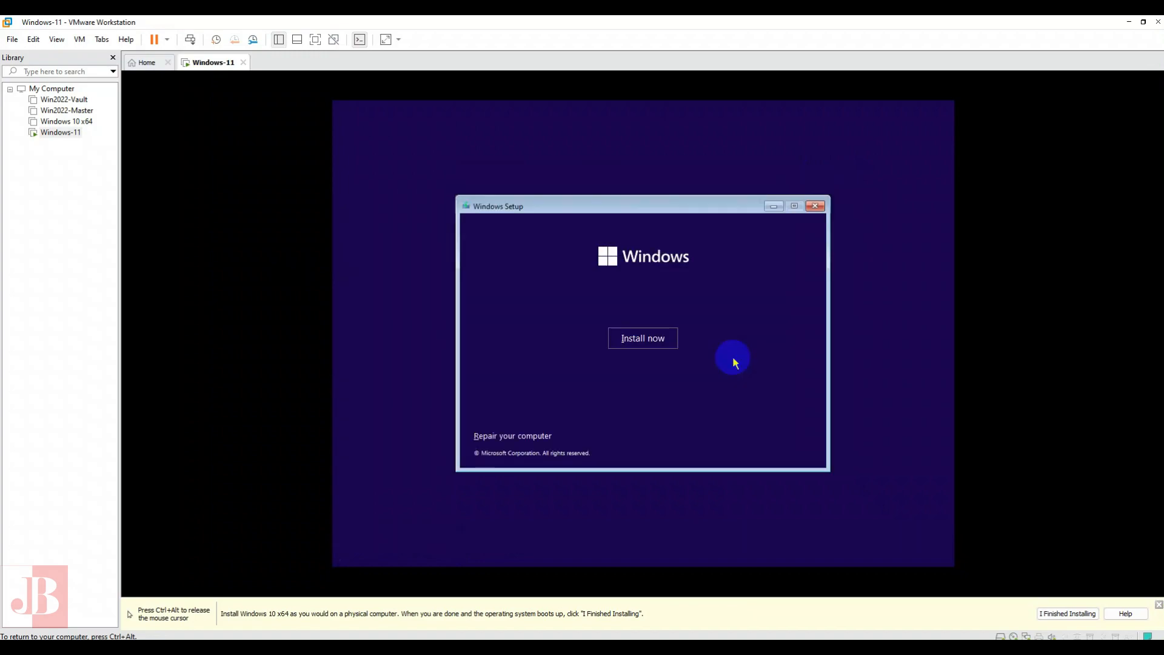
- Restart the Windows installation without a product key and open a command prompt at the operating system selection
{"action": "left_click", "coordinate": [641, 340]}
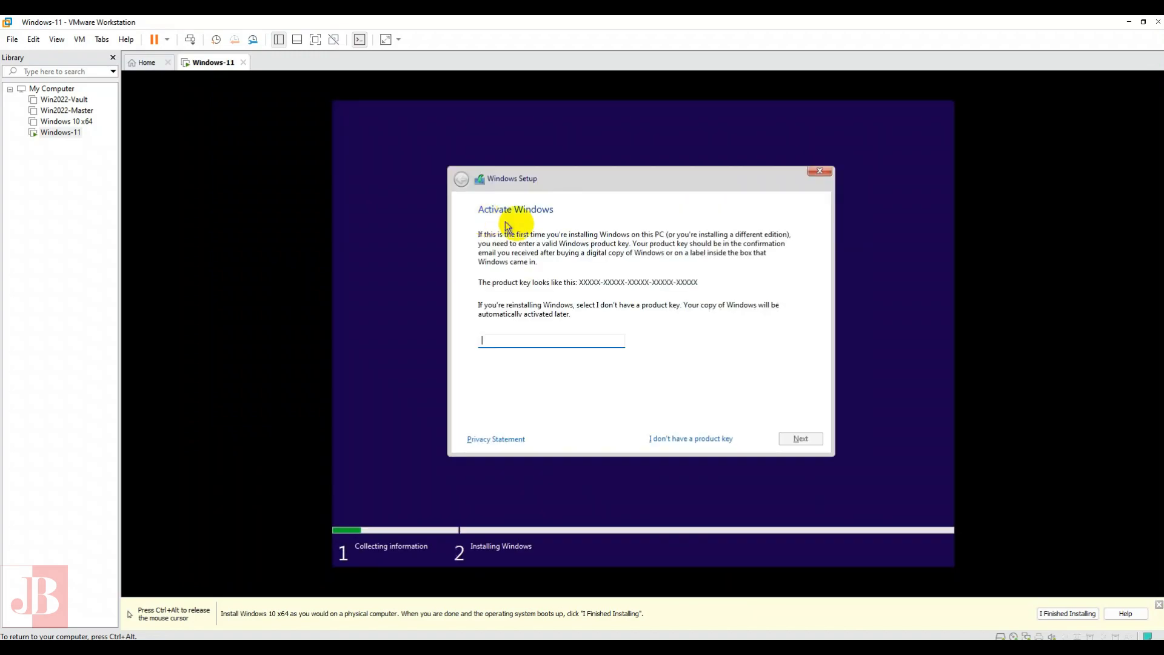
{"action": "left_click", "coordinate": [681, 438]}
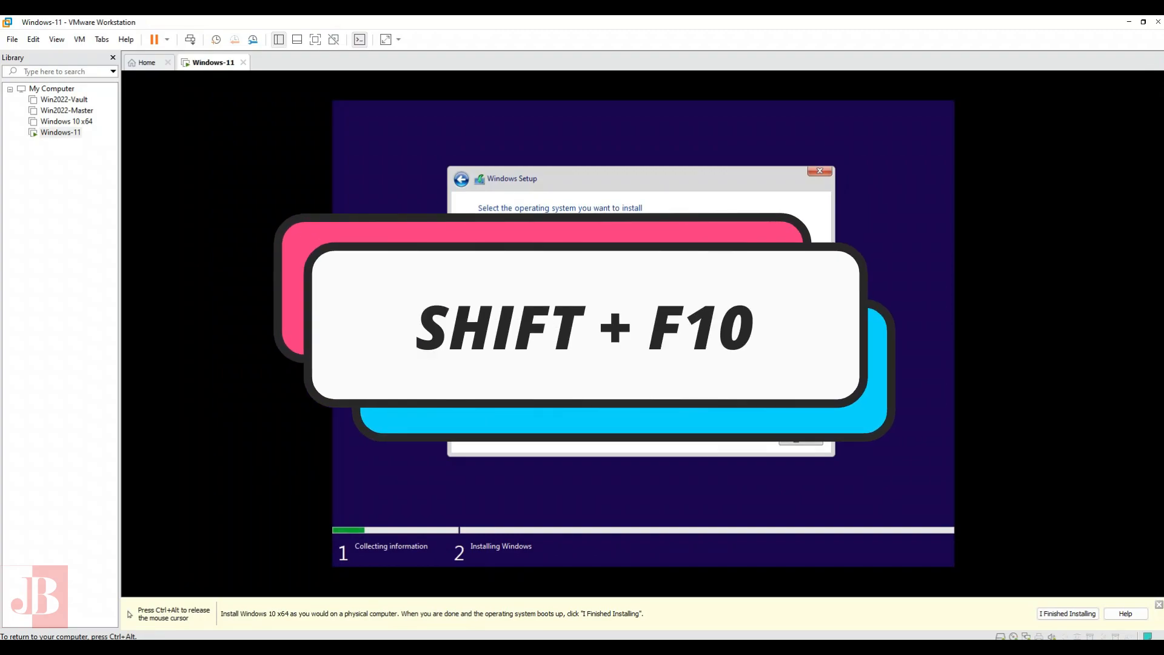
{"action": "key", "text": "shift+F10"}
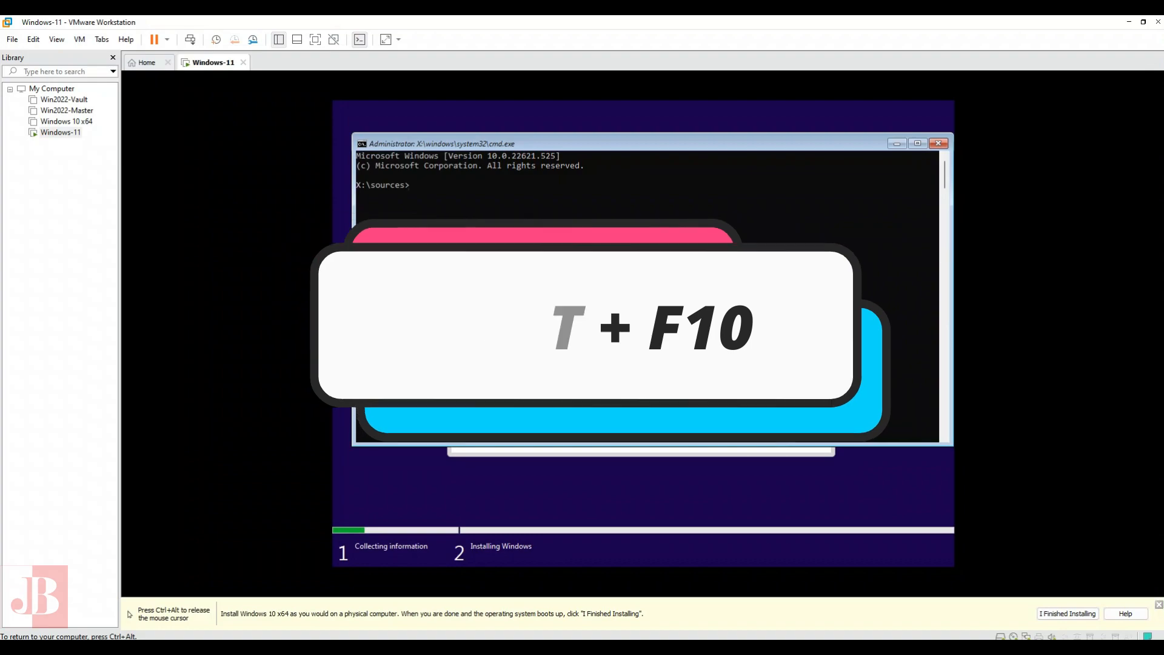
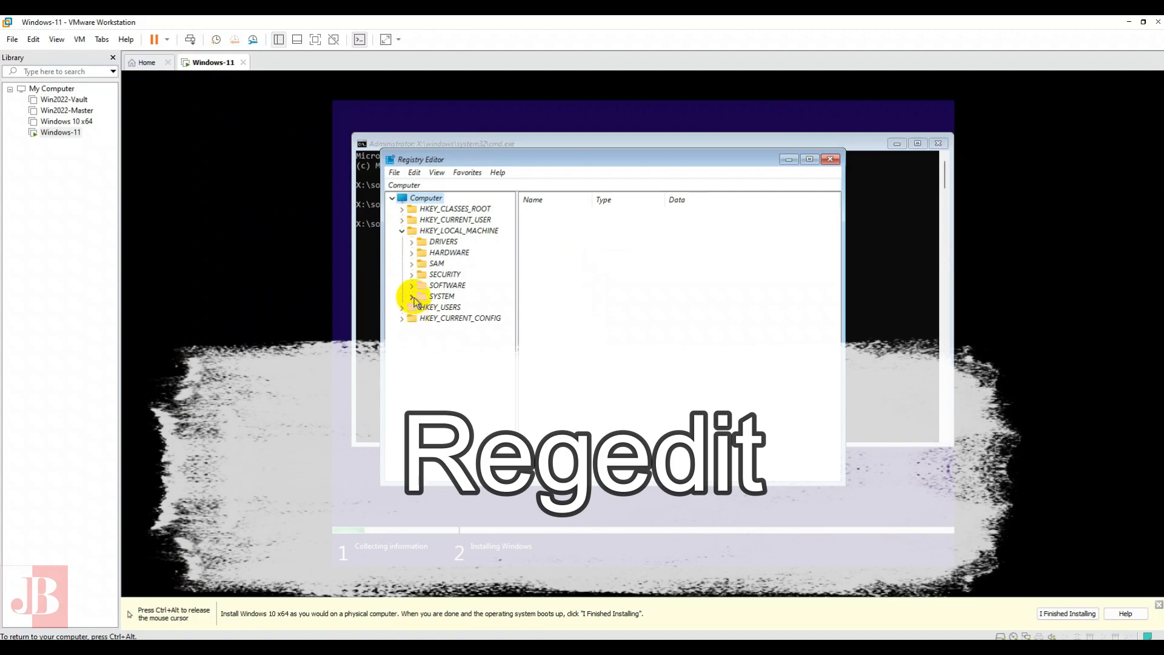
- Create a registry key named LabConfig under HKEY_LOCAL_MACHINE\SYSTEM\Setup
{"action": "left_click", "coordinate": [412, 296]}
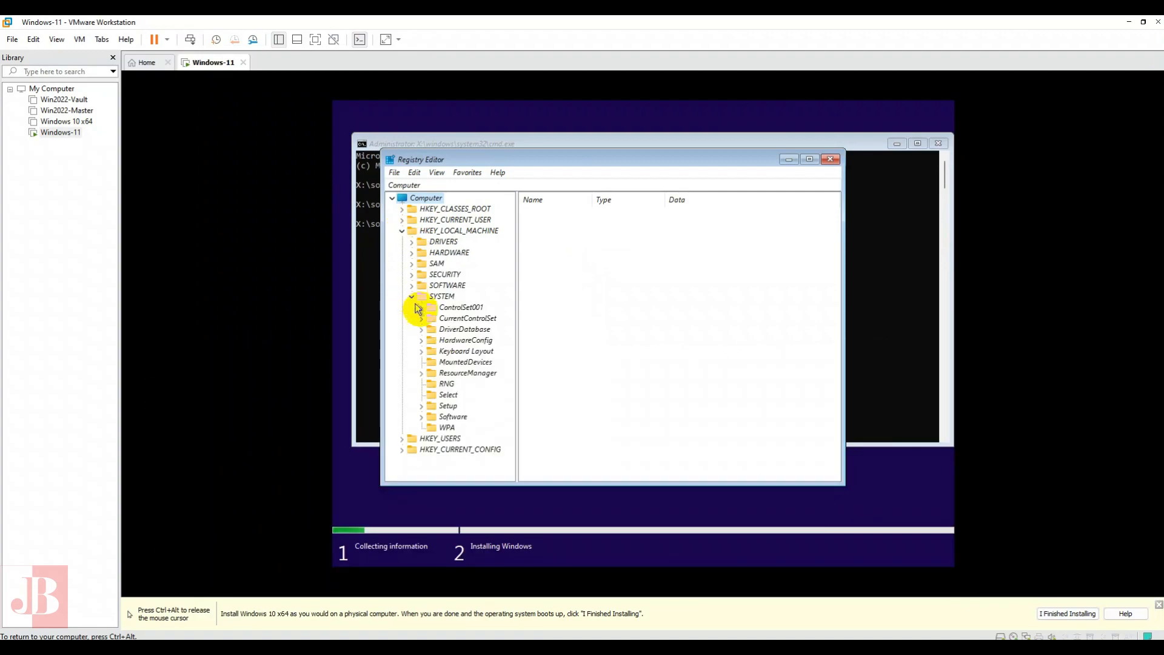
{"action": "left_click", "coordinate": [448, 406]}
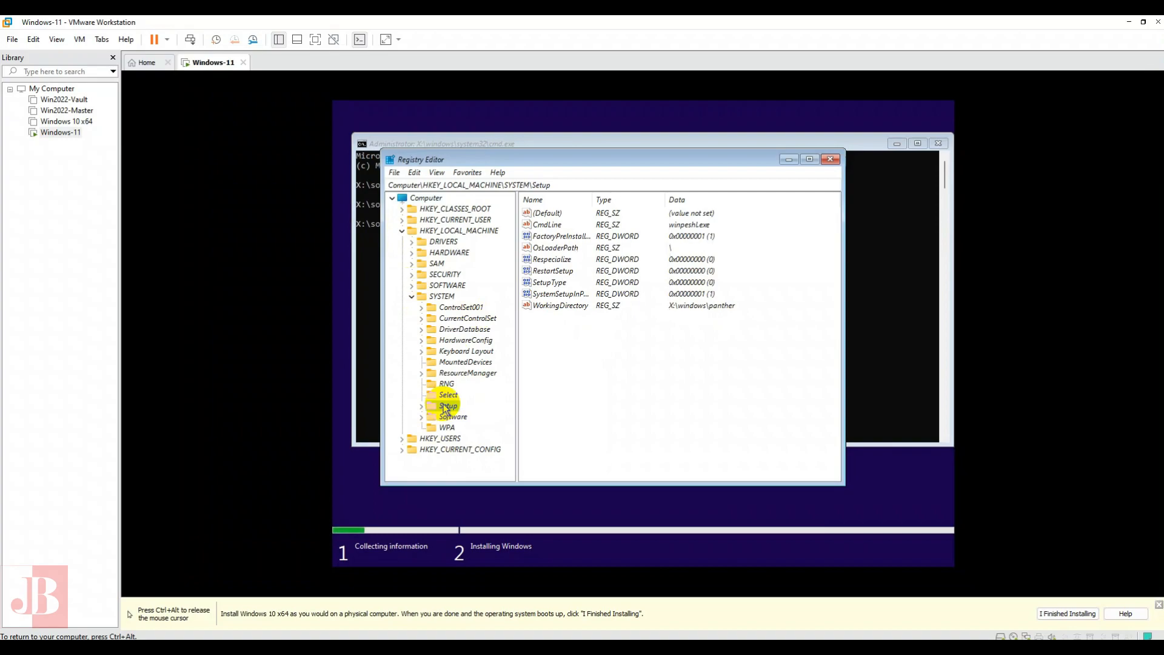
{"action": "double_click", "coordinate": [448, 407]}
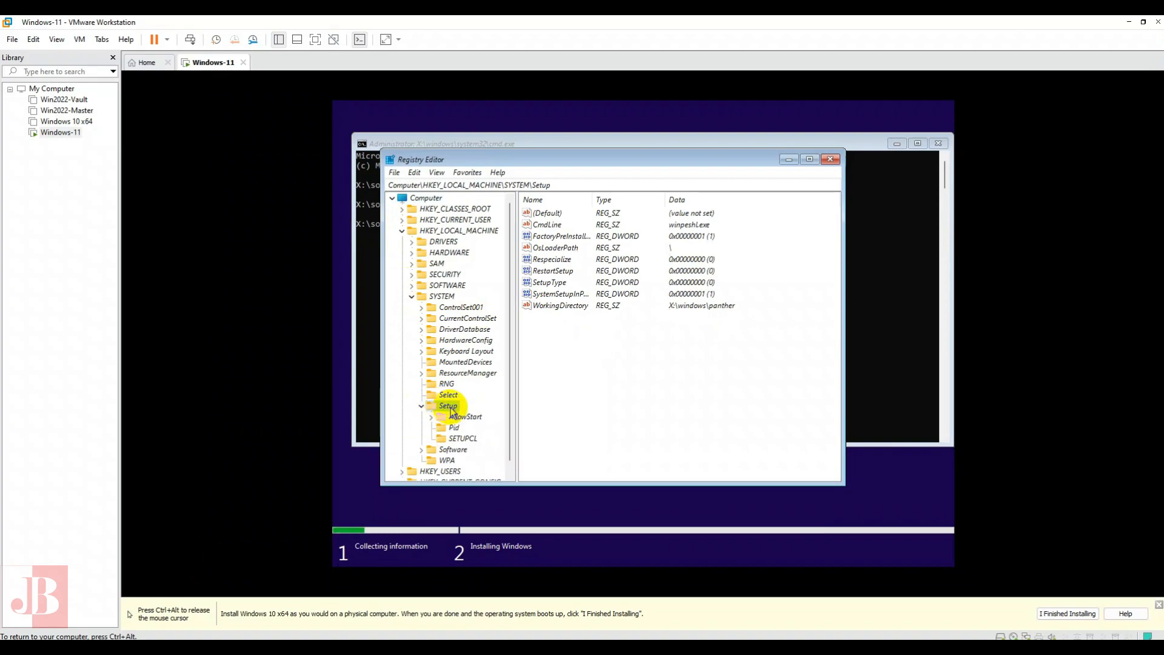
{"action": "right_click", "coordinate": [450, 410]}
{"action": "mouse_move", "coordinate": [482, 429]}
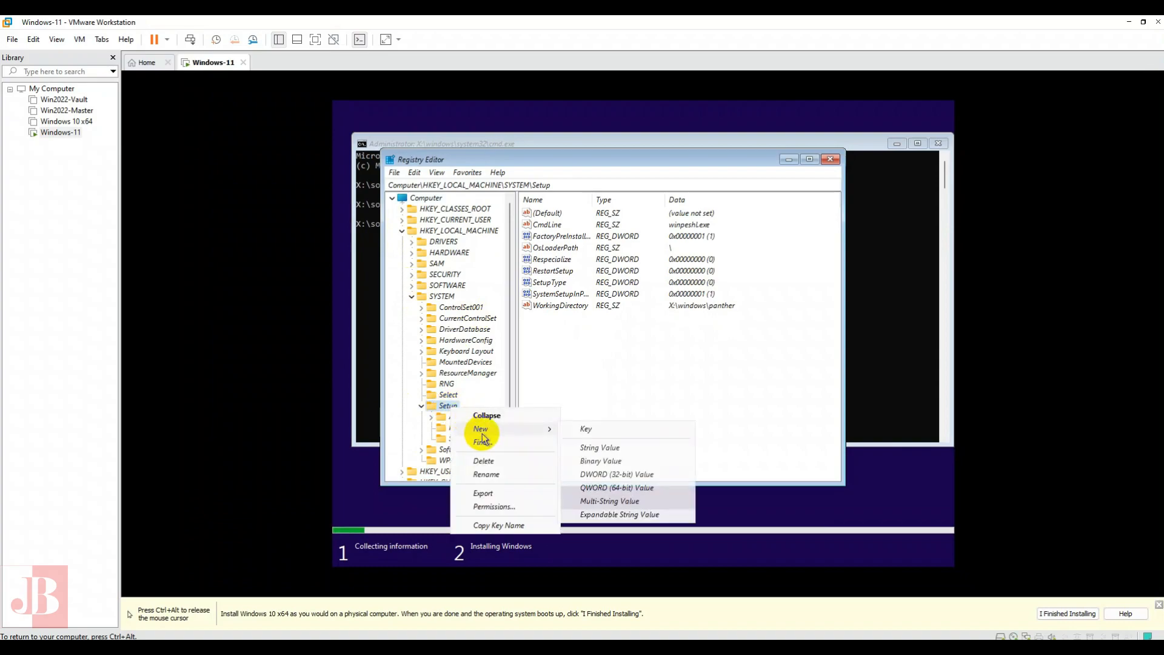
{"action": "left_click", "coordinate": [610, 430]}
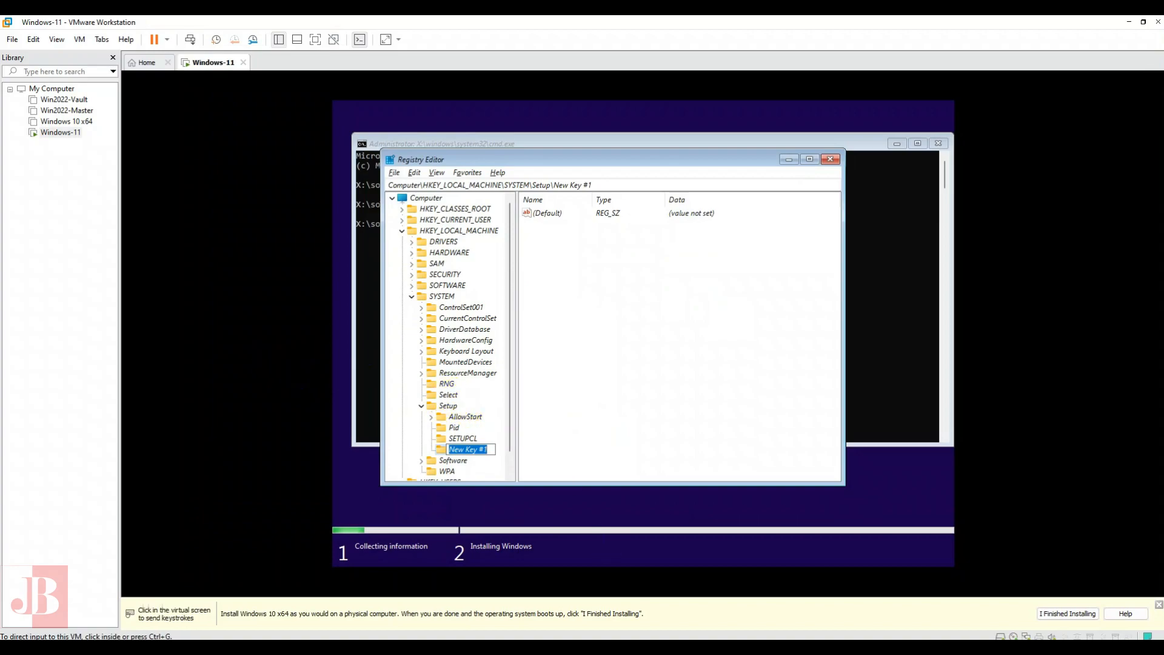
{"action": "type", "text": "LabConfig"}
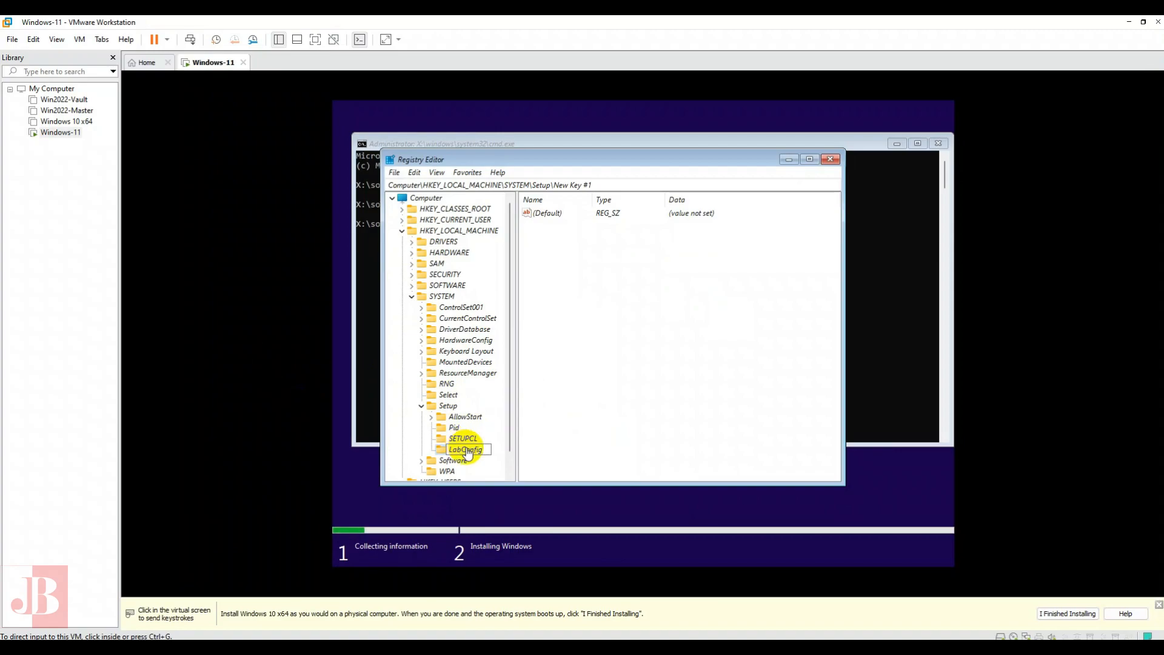
{"action": "right_click", "coordinate": [449, 405]}
{"action": "mouse_move", "coordinate": [508, 434]}
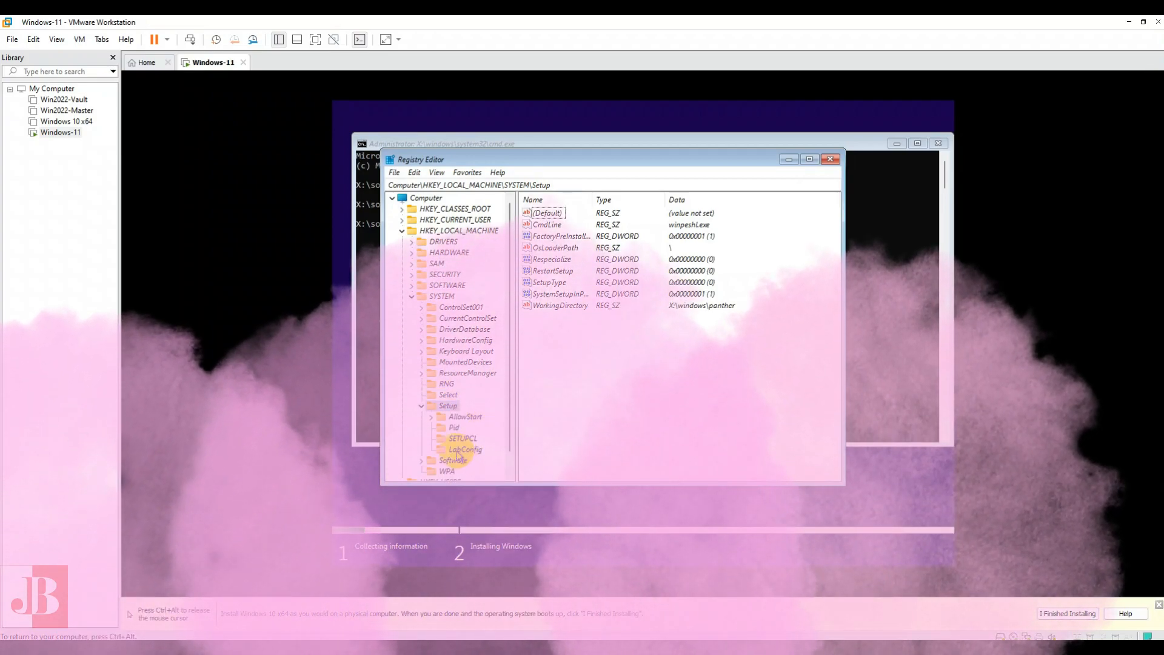
- Add a DWORD (32-bit) value named BypassTPMCheck to the LabConfig key and set its data to 1
{"action": "left_click", "coordinate": [462, 449]}
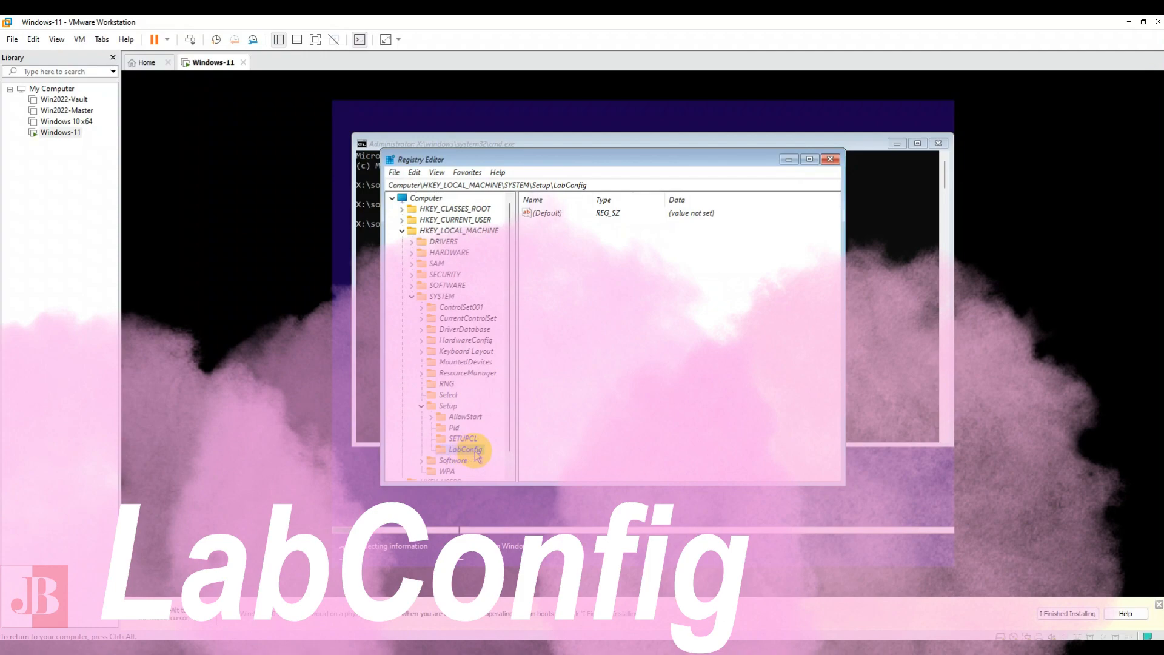
{"action": "right_click", "coordinate": [565, 260]}
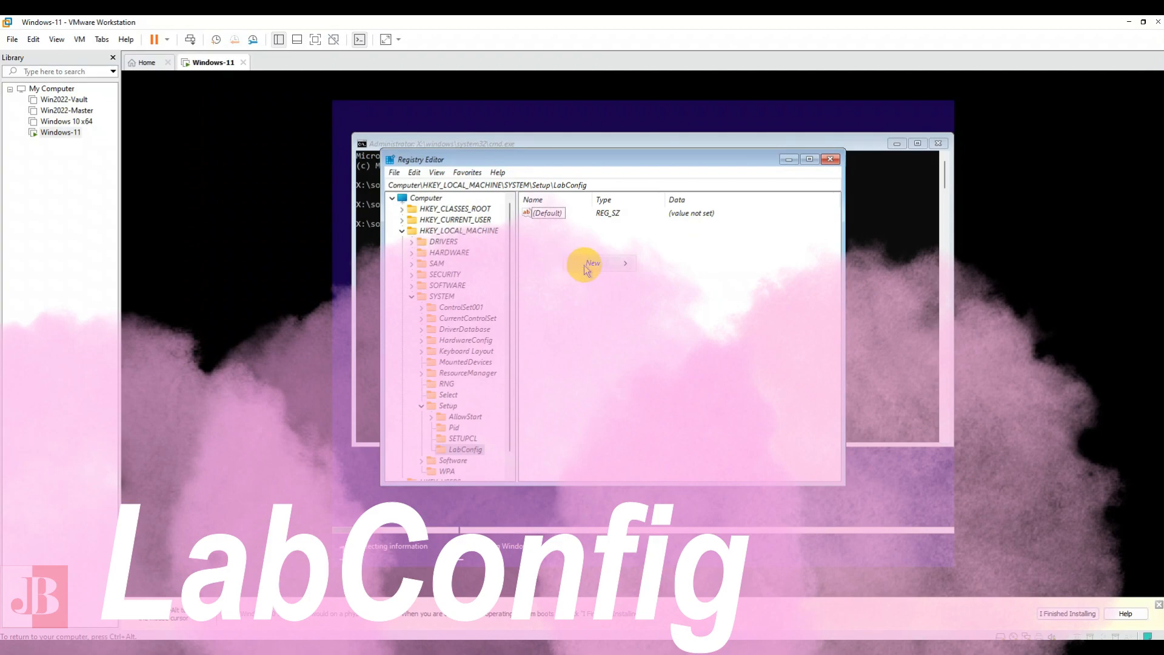
{"action": "mouse_move", "coordinate": [587, 262]}
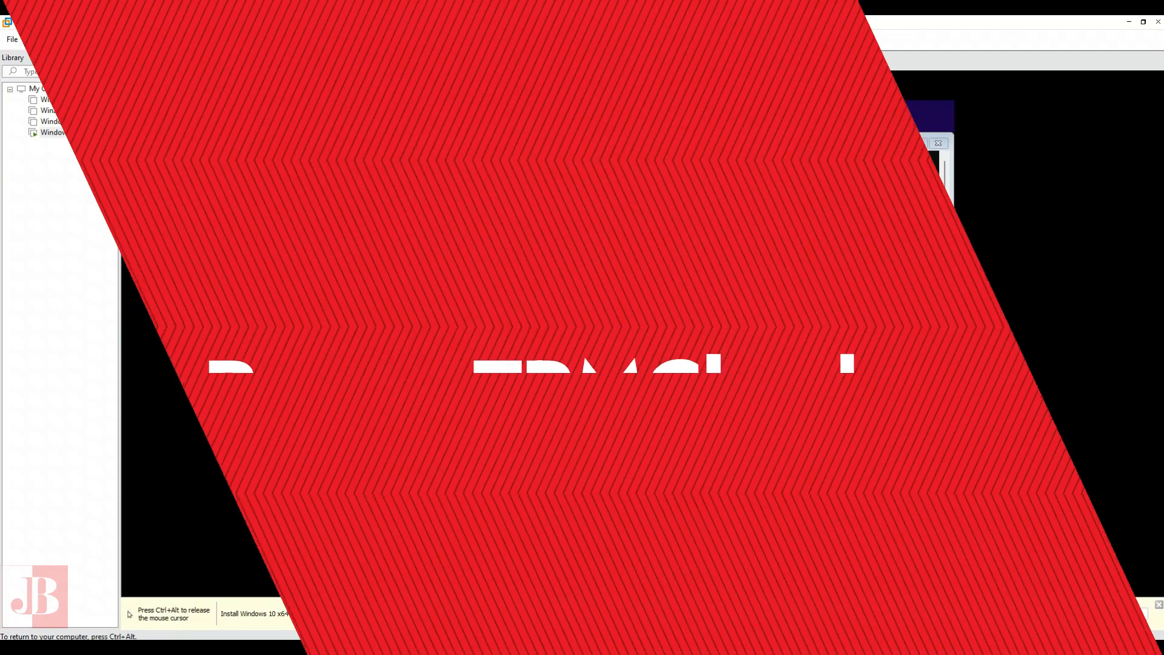
{"action": "type", "text": "passTPM"}
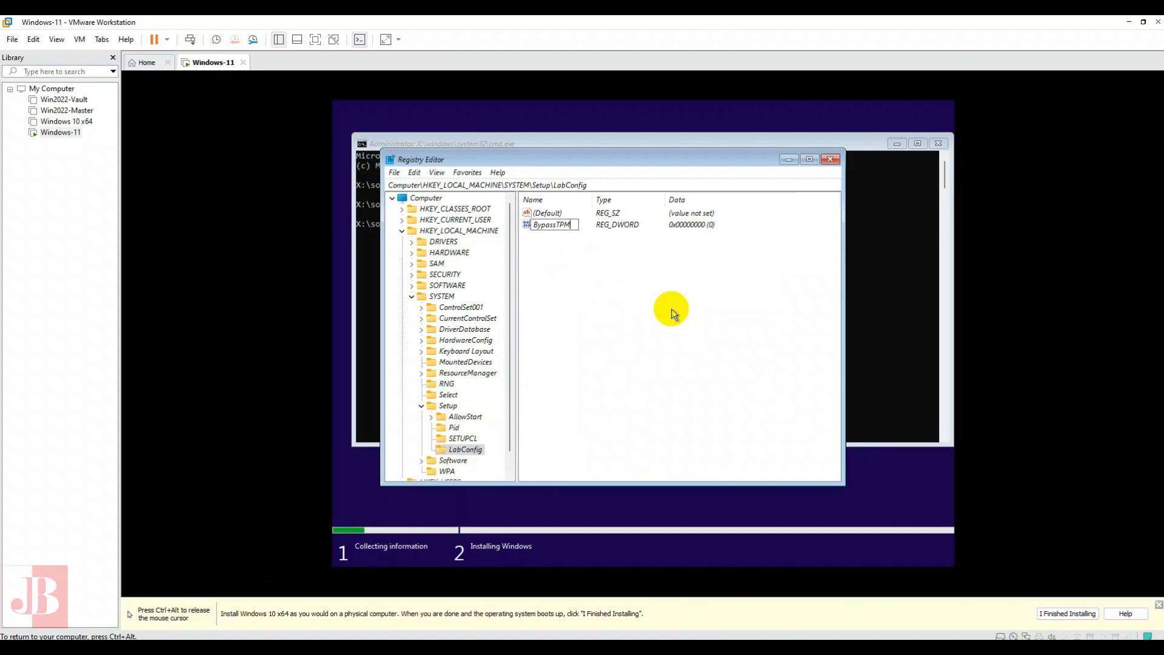
{"action": "type", "text": "Check"}
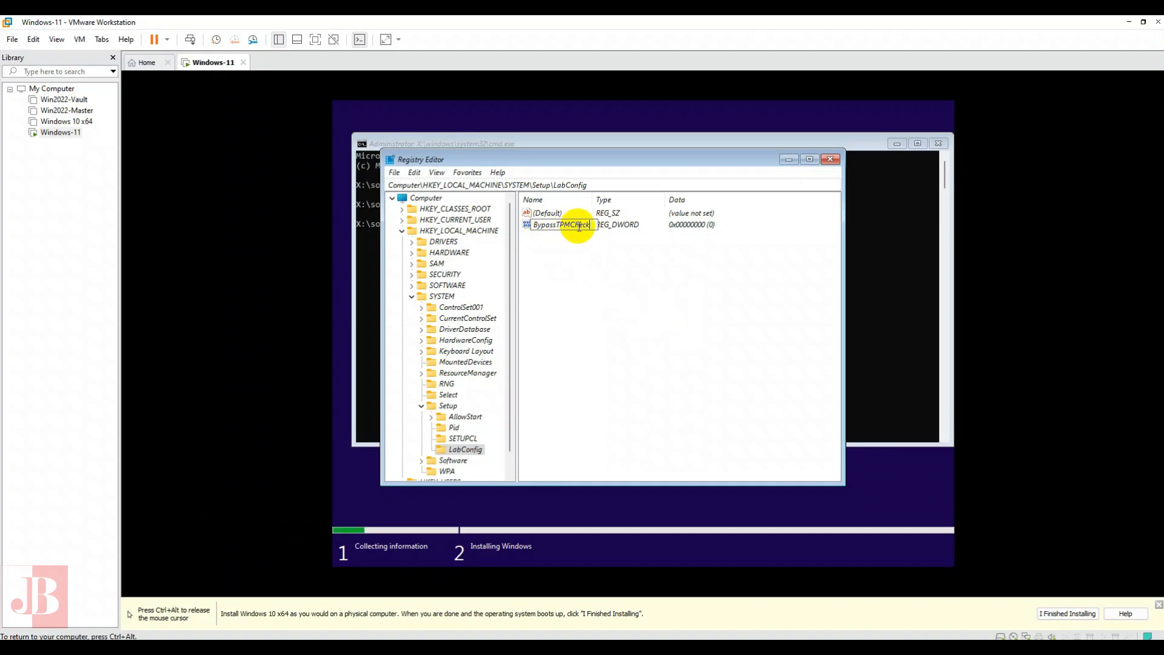
{"action": "key", "text": "Return"}
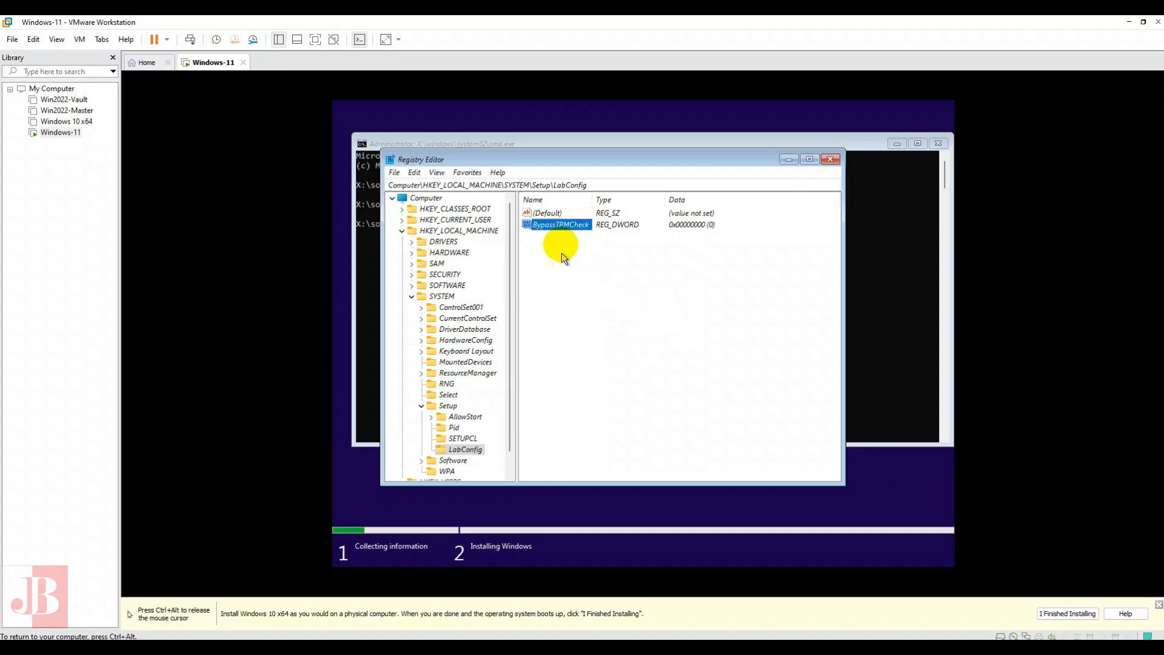
{"action": "double_click", "coordinate": [568, 227]}
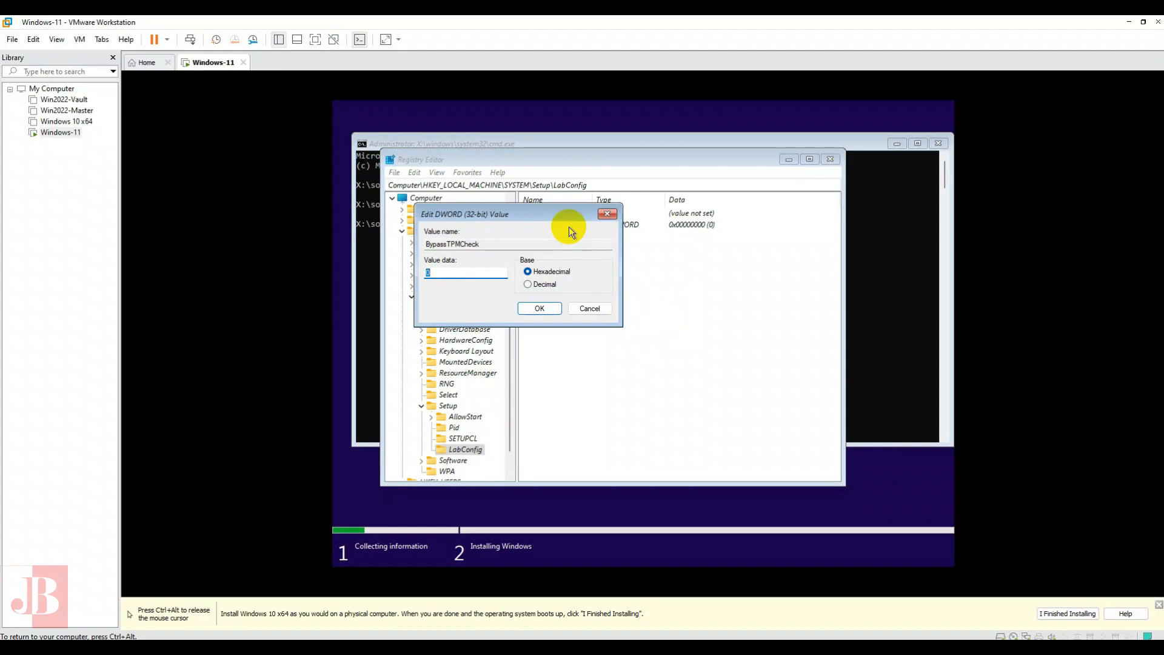
{"action": "type", "text": "1"}
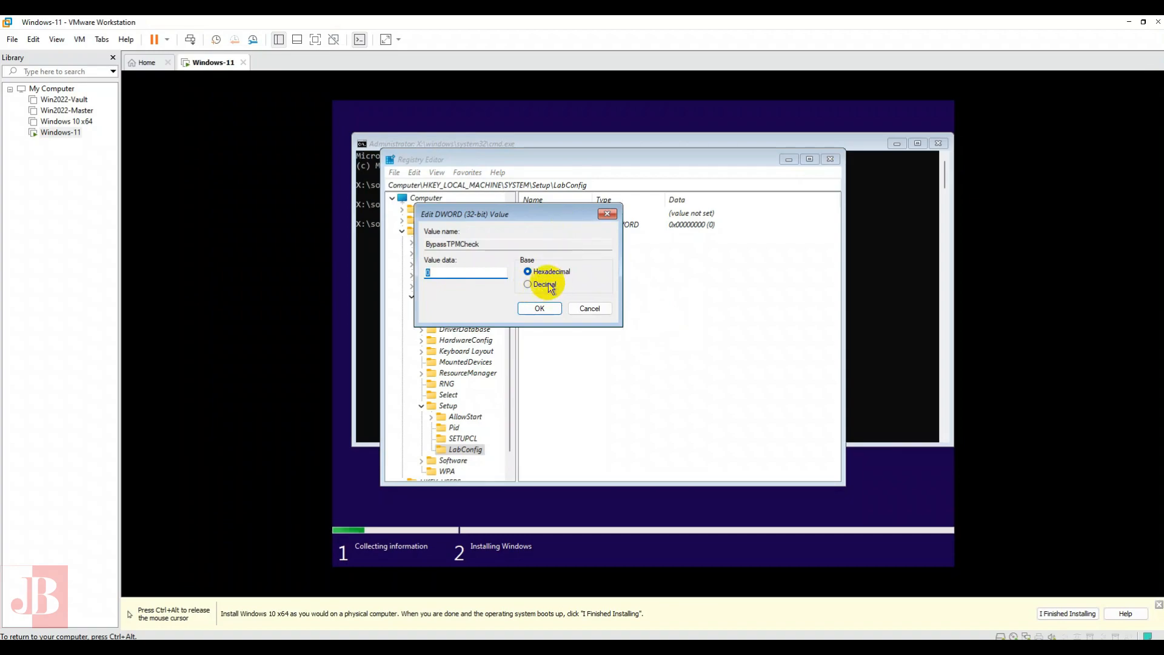
{"action": "left_click", "coordinate": [541, 308]}
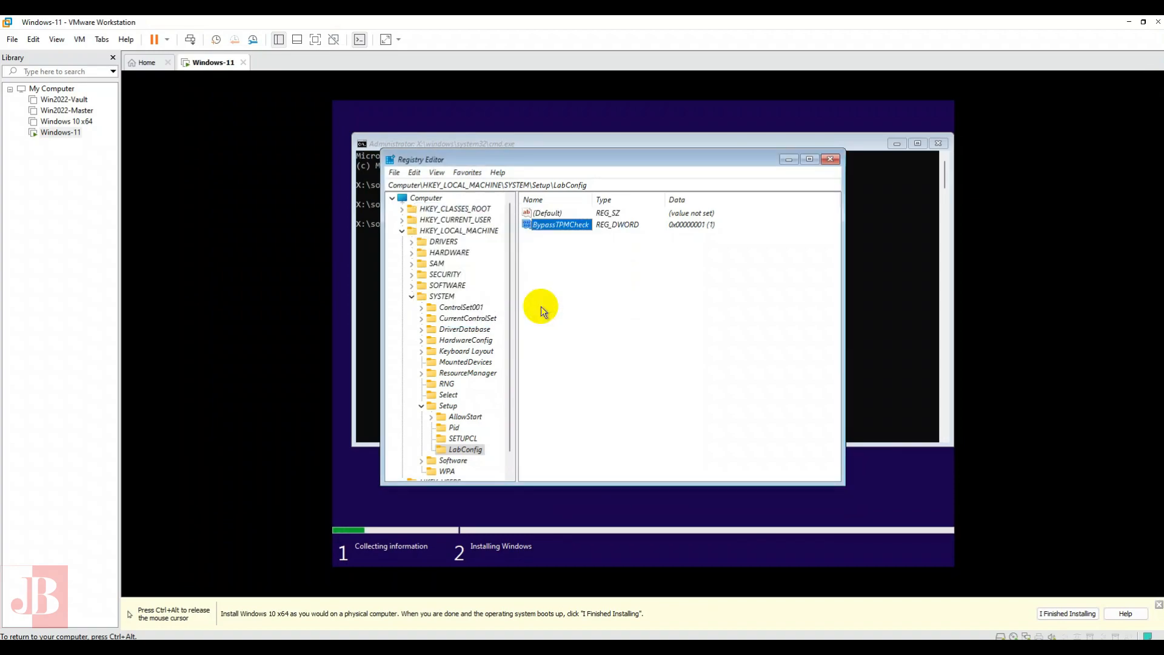
- Add a DWORD value named BypassRAMCheck to the LabConfig key and set its data to 1
{"action": "left_click", "coordinate": [562, 261]}
{"action": "right_click", "coordinate": [570, 264]}
{"action": "mouse_move", "coordinate": [572, 267]}
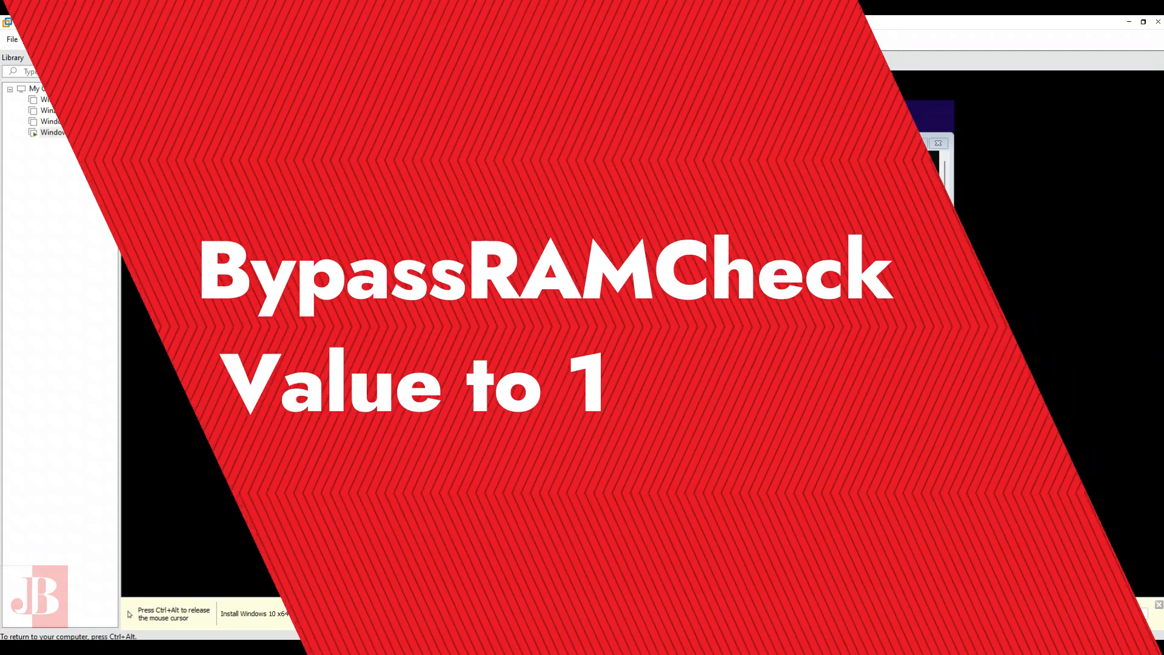
{"action": "type", "text": "Bypass"}
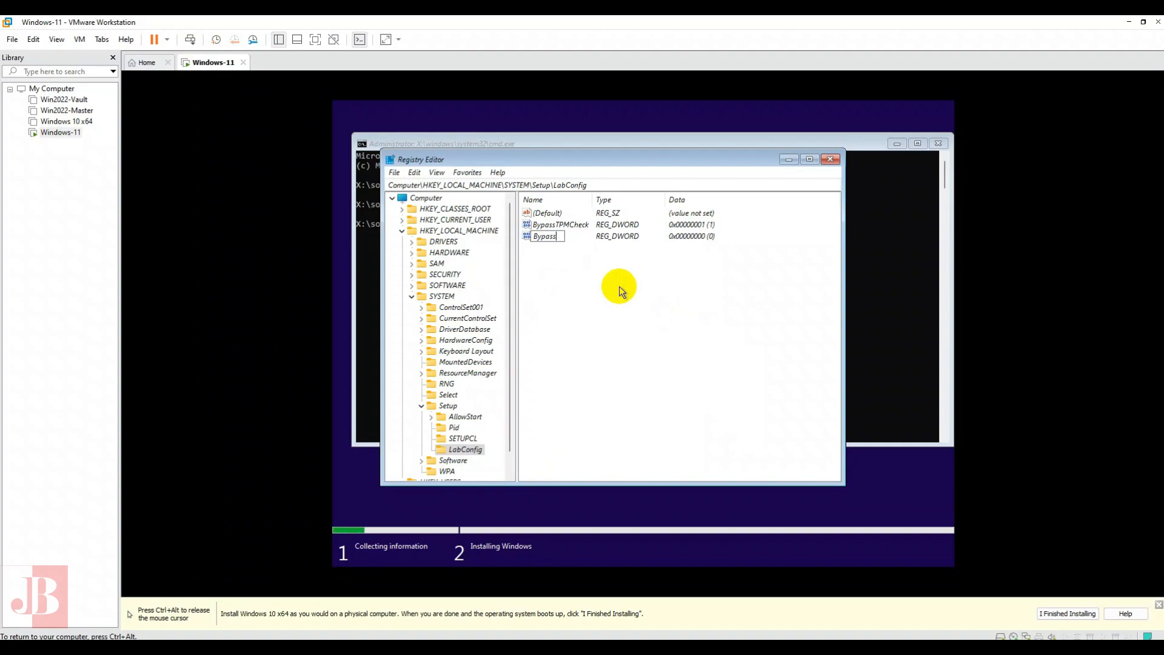
{"action": "type", "text": "RAMCheck"}
{"action": "key", "text": "Return"}
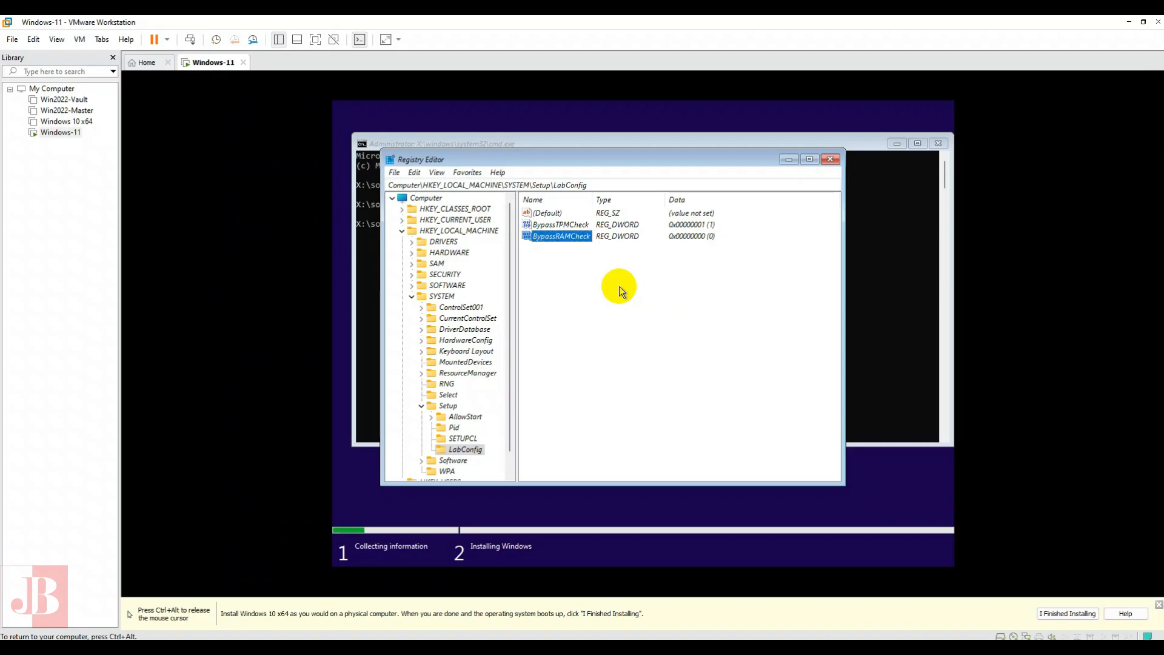
{"action": "key", "text": "Return"}
{"action": "type", "text": "1"}
{"action": "key", "text": "Return"}
- Add a DWORD (32-bit) value named BypassSecureBootCheck to the LabConfig key and set its data to 1
{"action": "right_click", "coordinate": [563, 267]}
{"action": "mouse_move", "coordinate": [585, 275]}
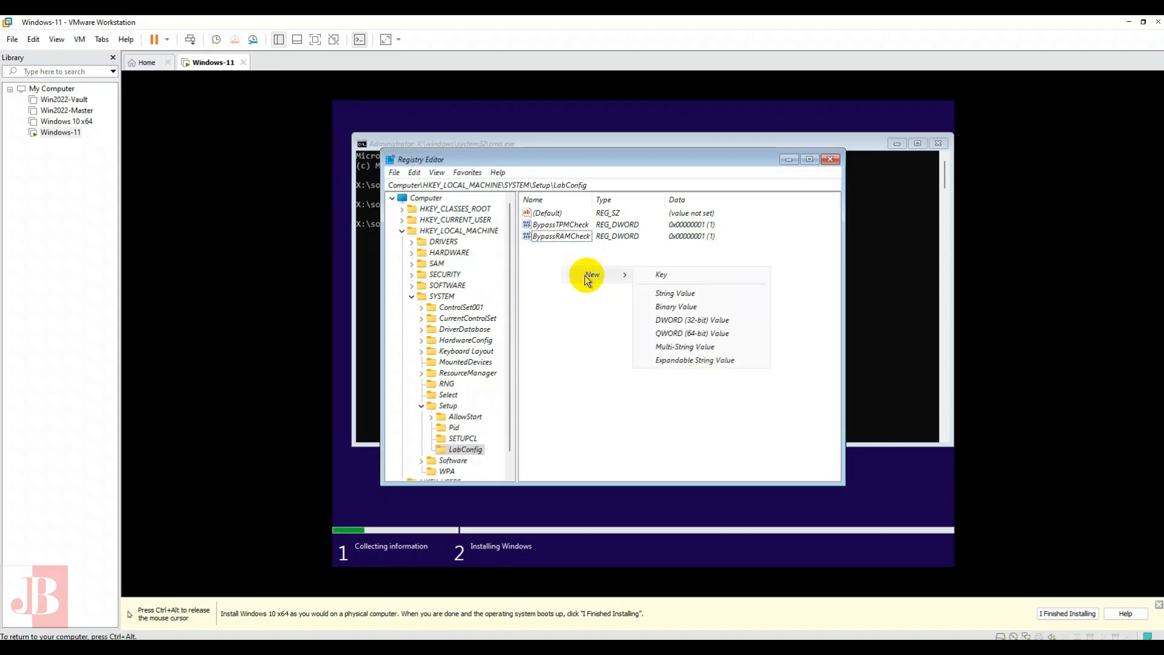
{"action": "left_click", "coordinate": [681, 317]}
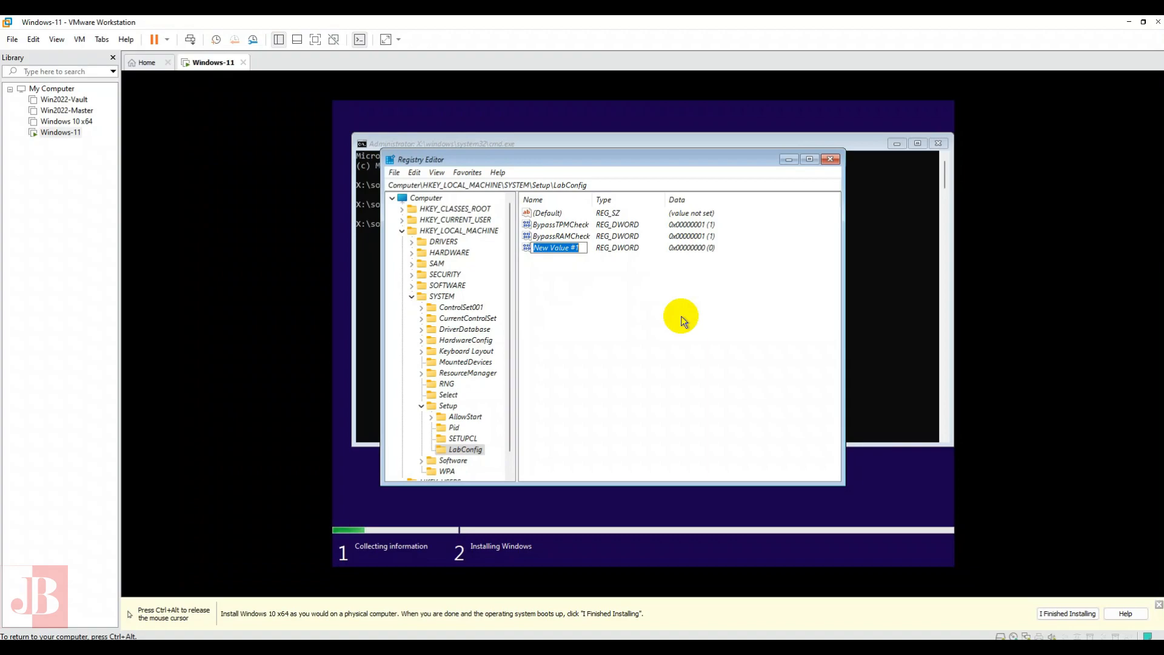
{"action": "type", "text": "BypassSecureBootChe"}
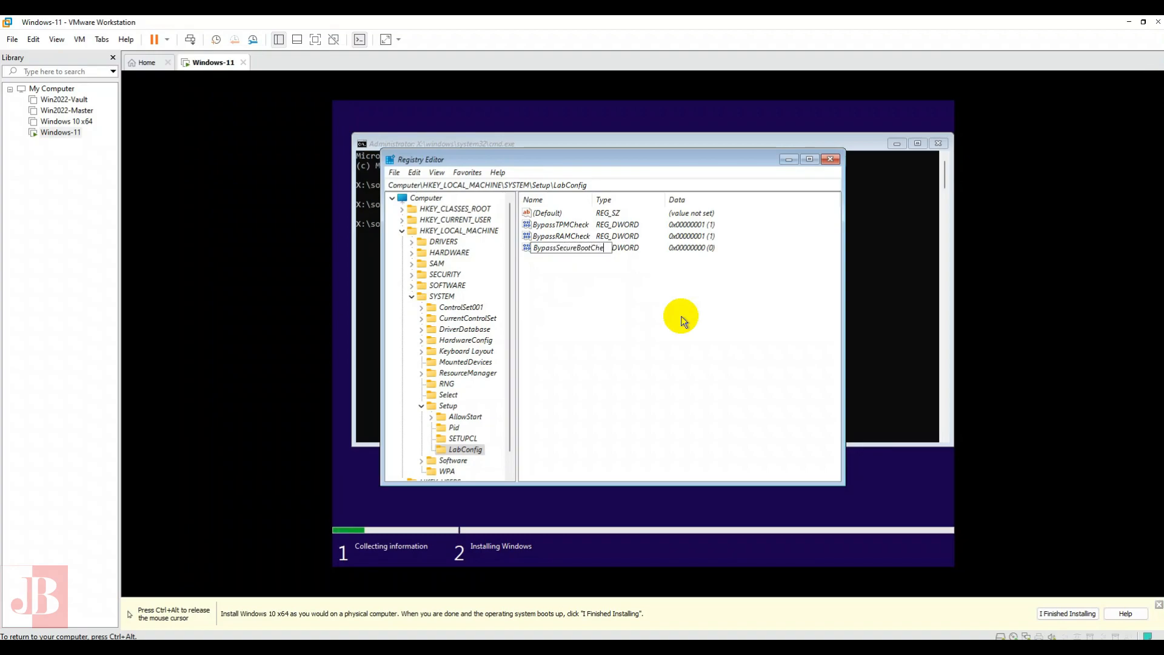
{"action": "key", "text": "Return"}
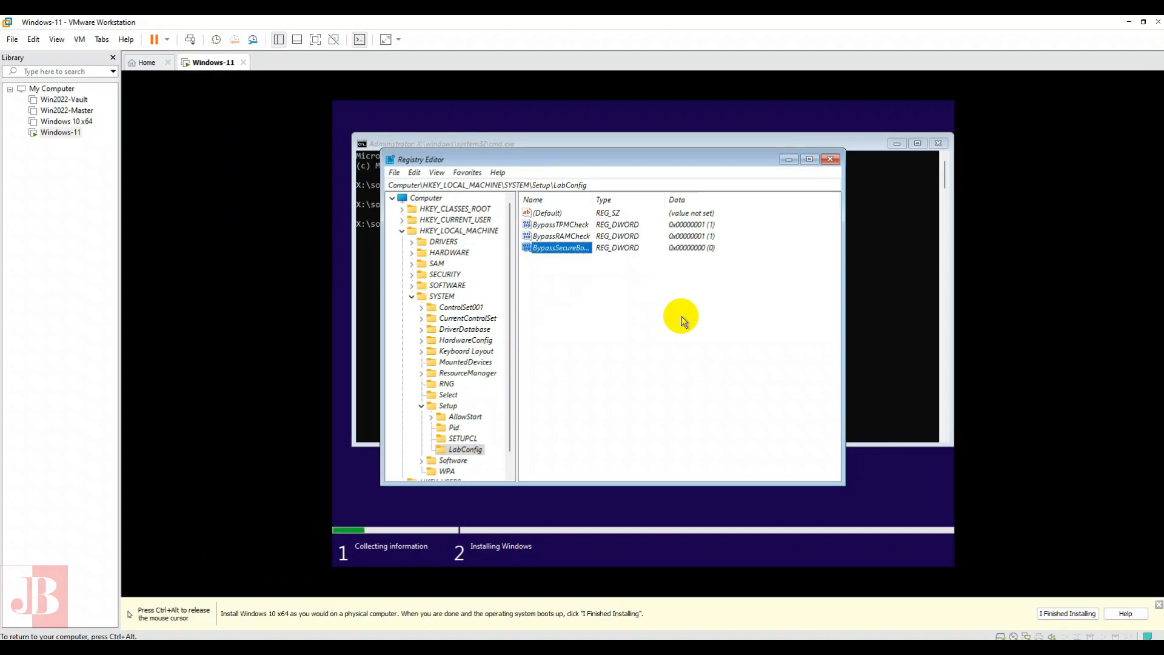
{"action": "key", "text": "Return"}
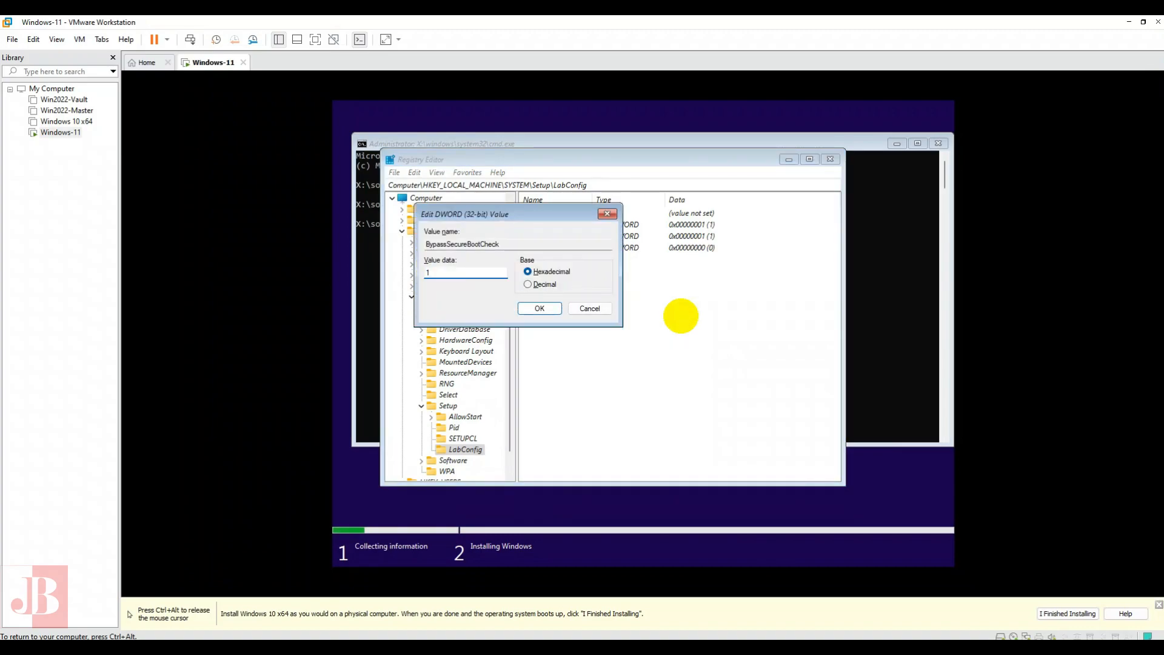
{"action": "key", "text": "Return"}
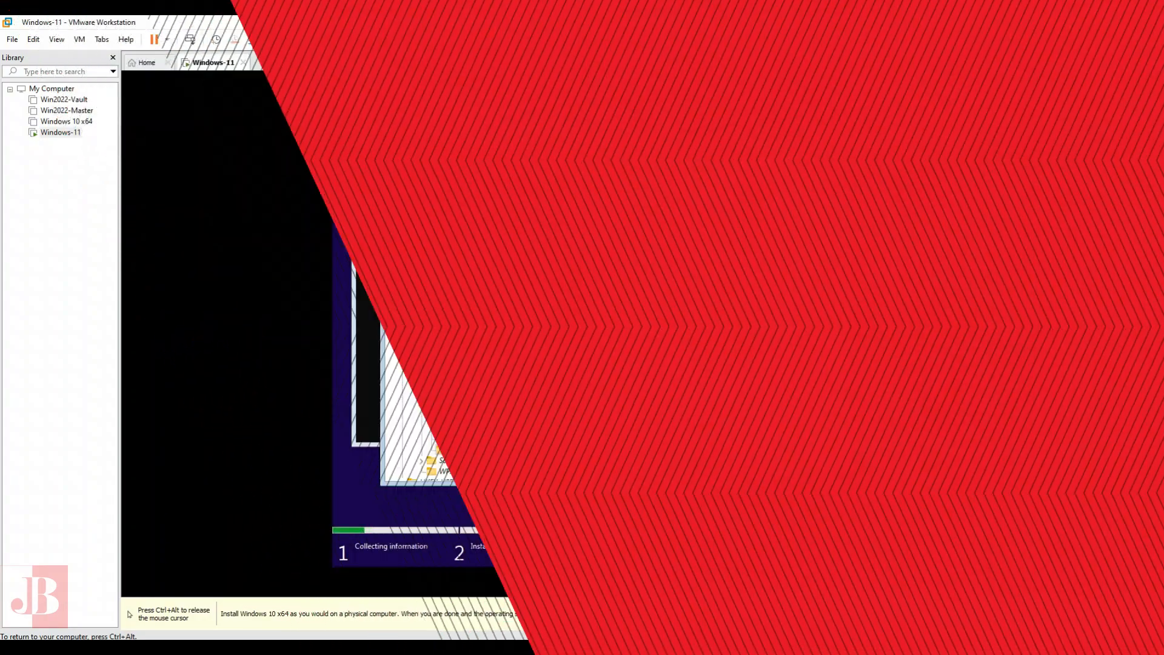
- Add a DWORD value named BypassStorageCheck to the LabConfig key and set its data to 1
{"action": "type", "text": "r"}
{"action": "type", "text": "orage"}
{"action": "type", "text": "Check"}
{"action": "key", "text": "Return"}
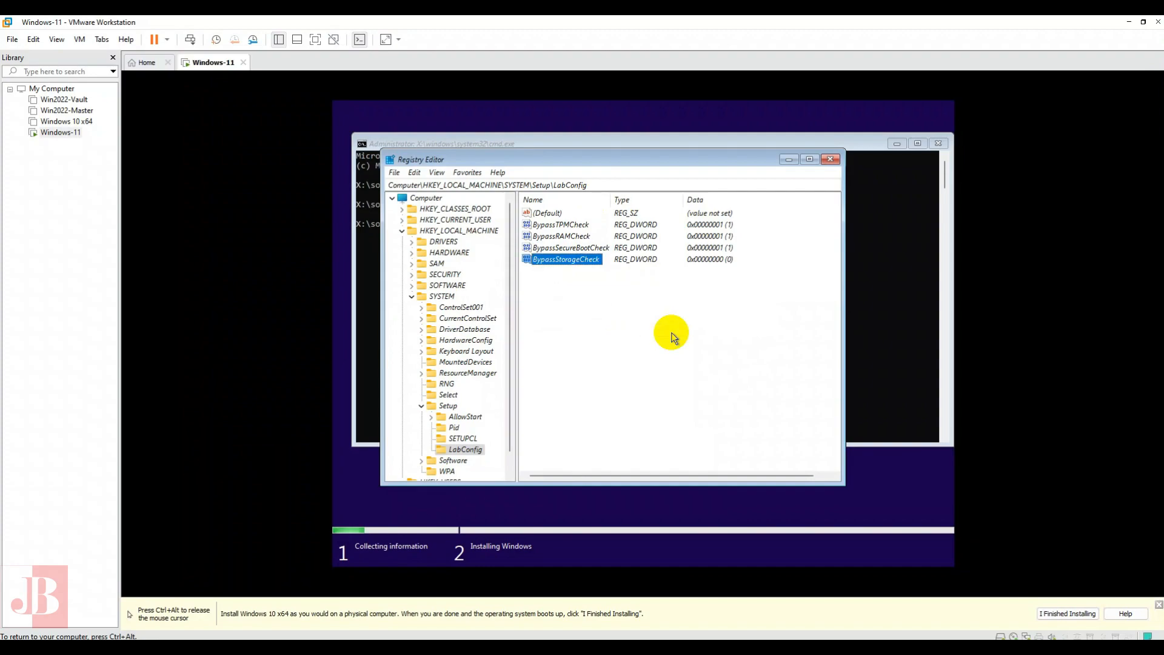
{"action": "key", "text": "Return"}
{"action": "type", "text": "1"}
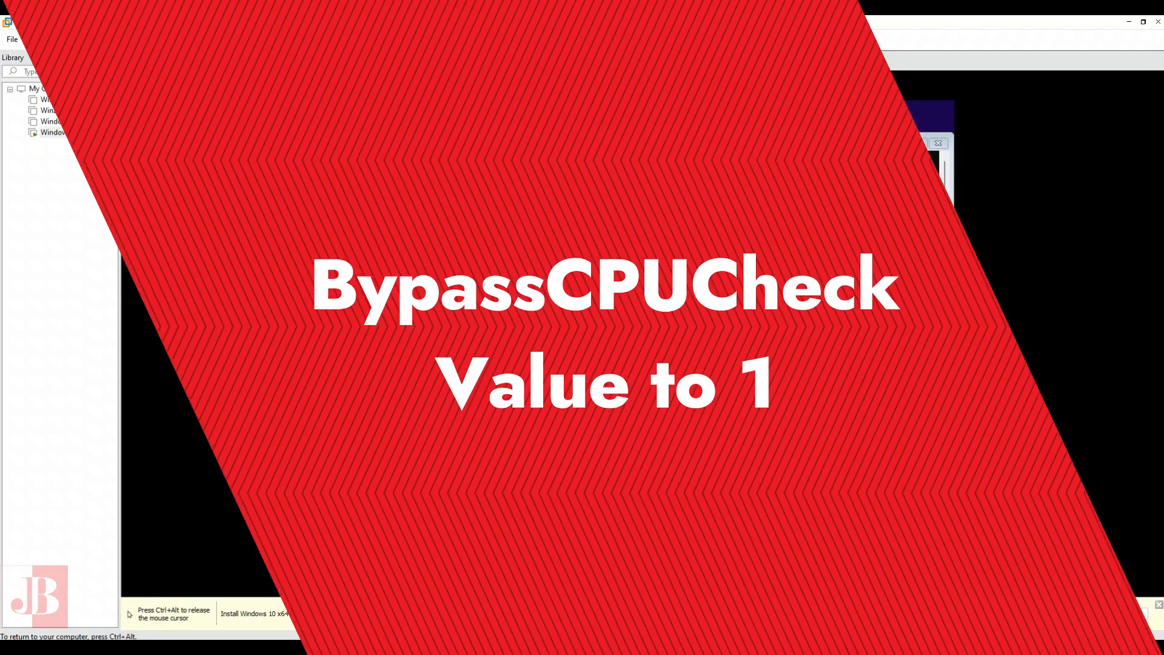
- Add a DWORD value named BypassCPUCheck to the LabConfig key and set its data to 1
{"action": "type", "text": "BypassCPUCheck"}
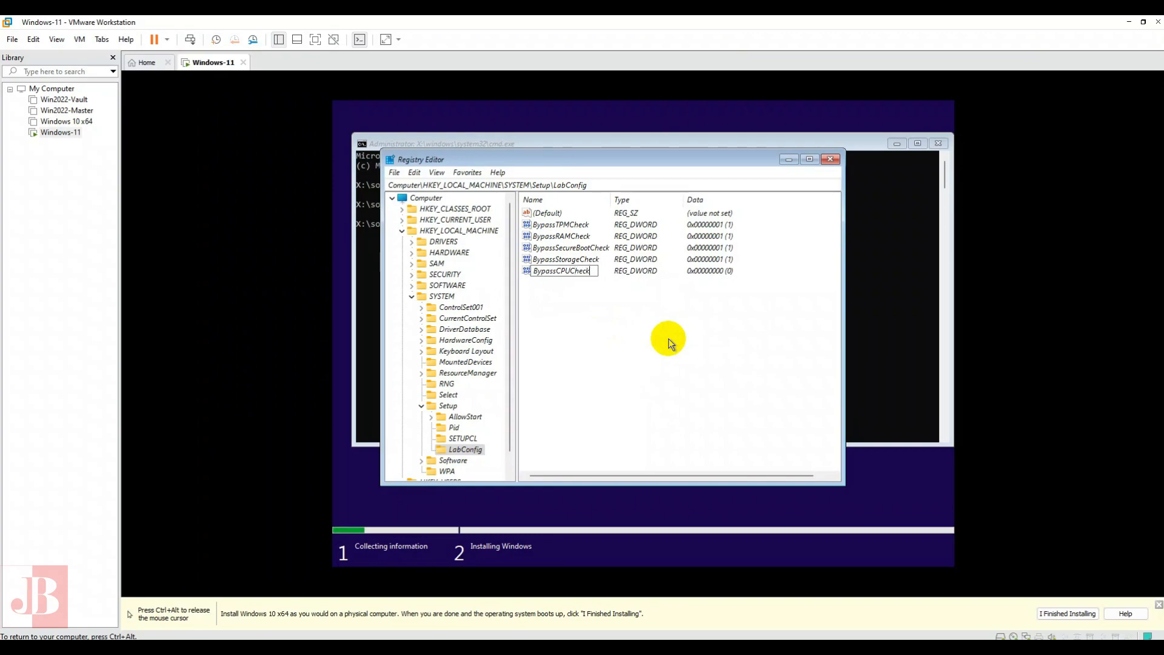
{"action": "key", "text": "Return"}
{"action": "key", "text": "Return"}
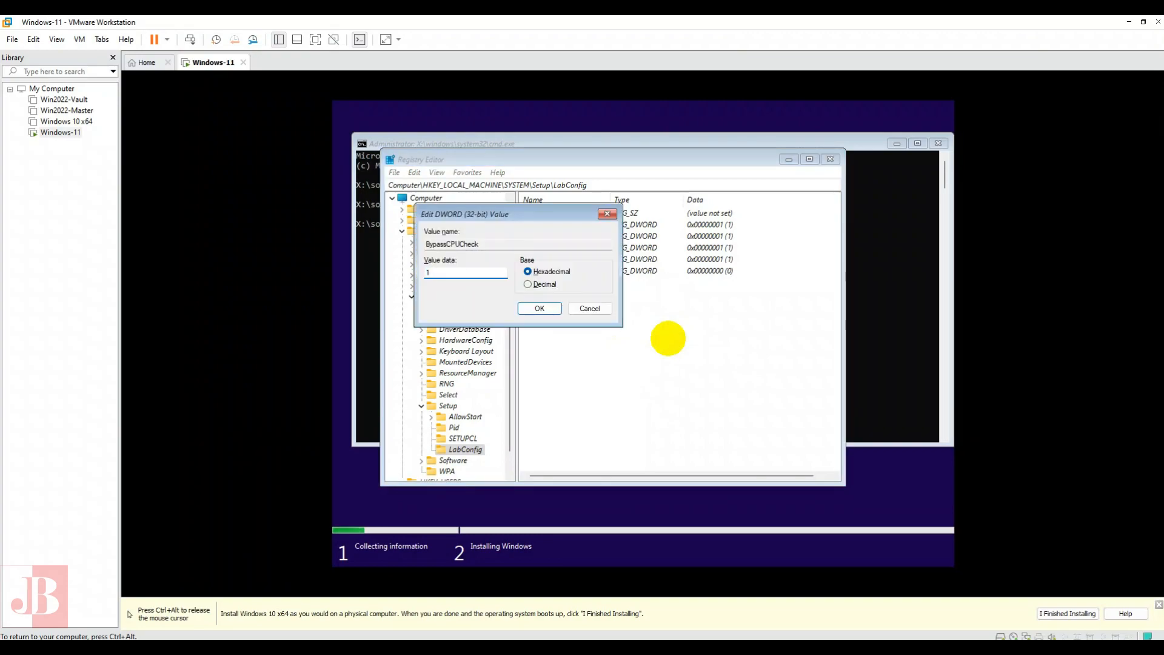
{"action": "key", "text": "Return"}
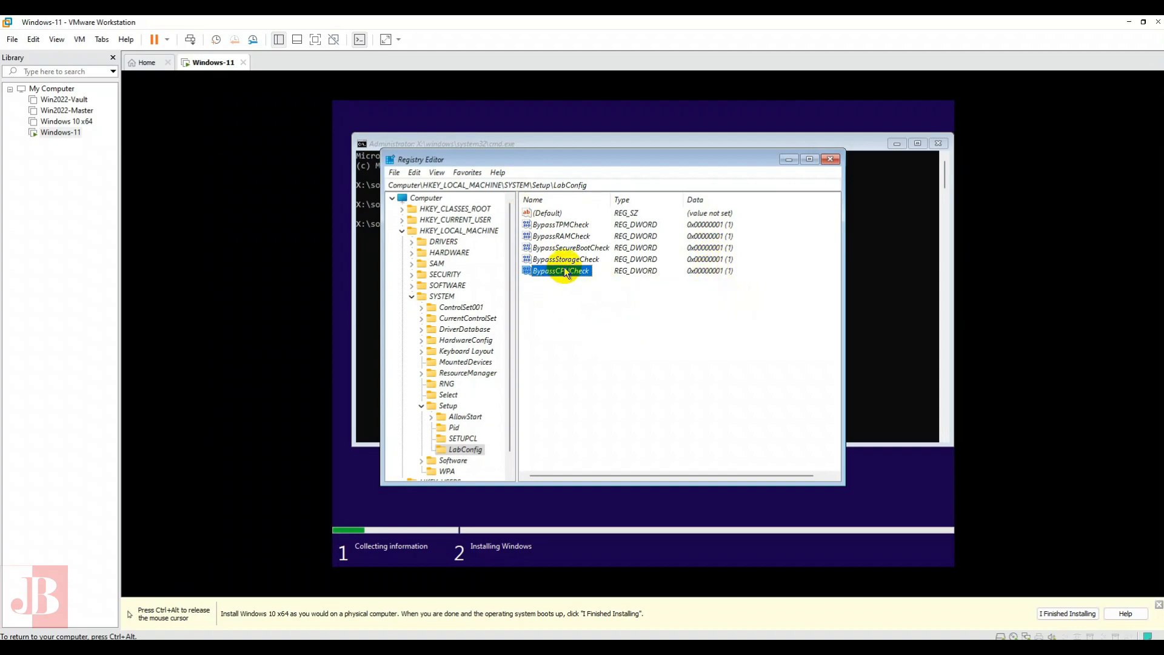
- Close the Registry Editor and the command prompt to return to the operating system selection
{"action": "left_click", "coordinate": [629, 316]}
{"action": "left_click", "coordinate": [829, 162]}
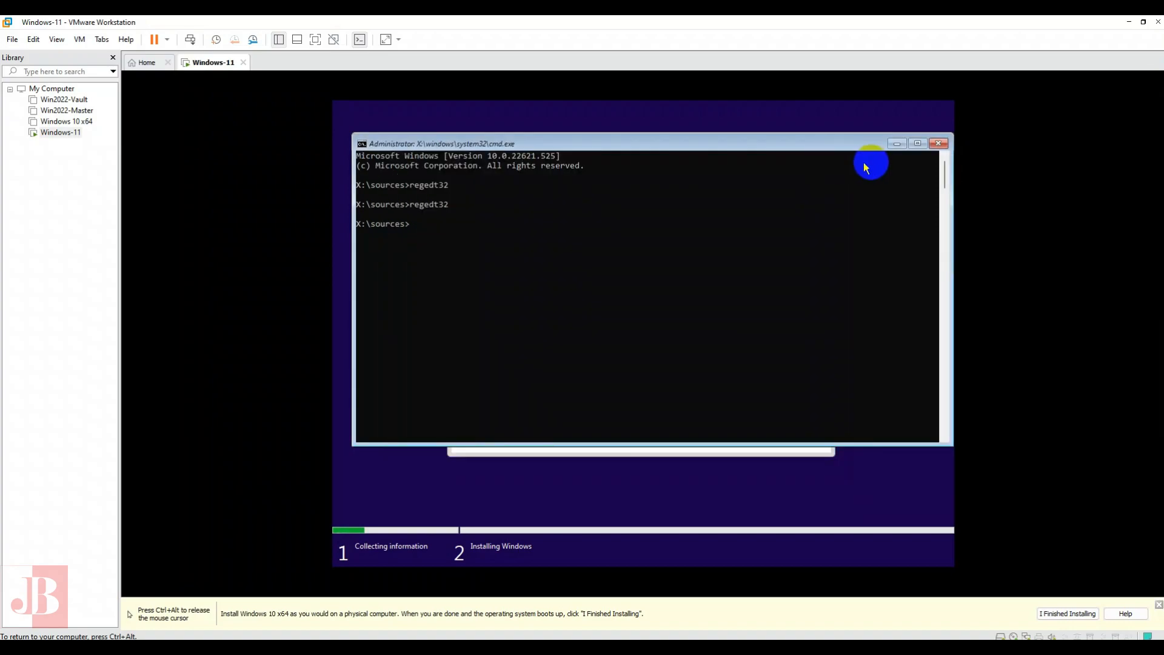
{"action": "left_click", "coordinate": [939, 143]}
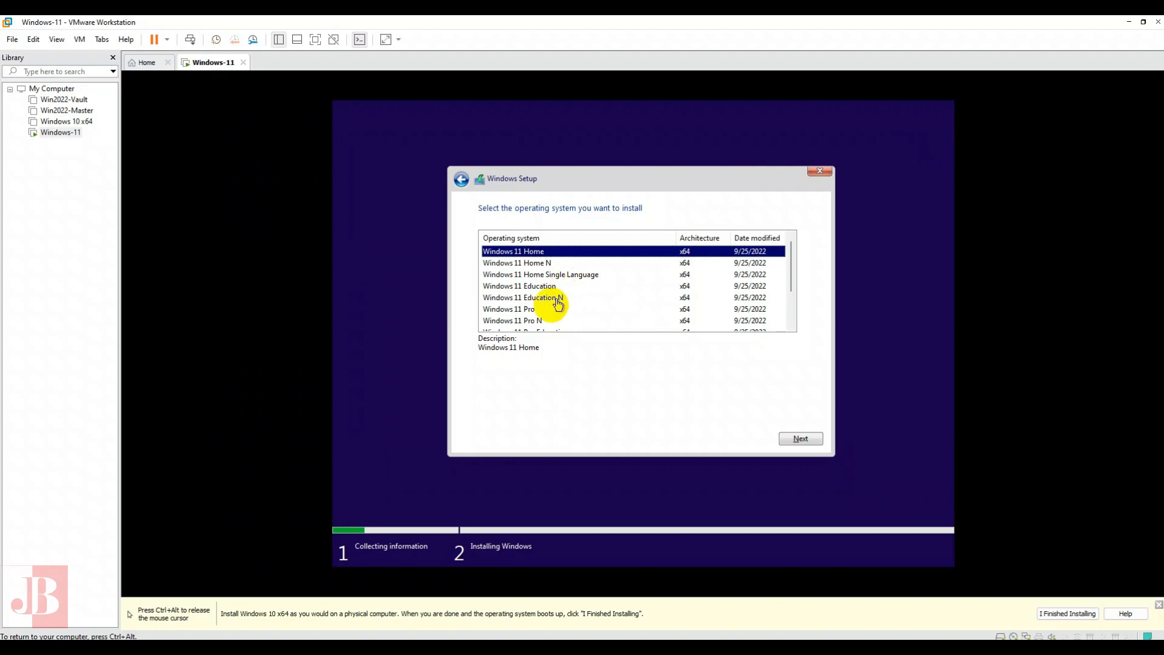
- Choose Windows 11 Pro as the operating system and accept the Microsoft Software License Terms
{"action": "left_click", "coordinate": [524, 309]}
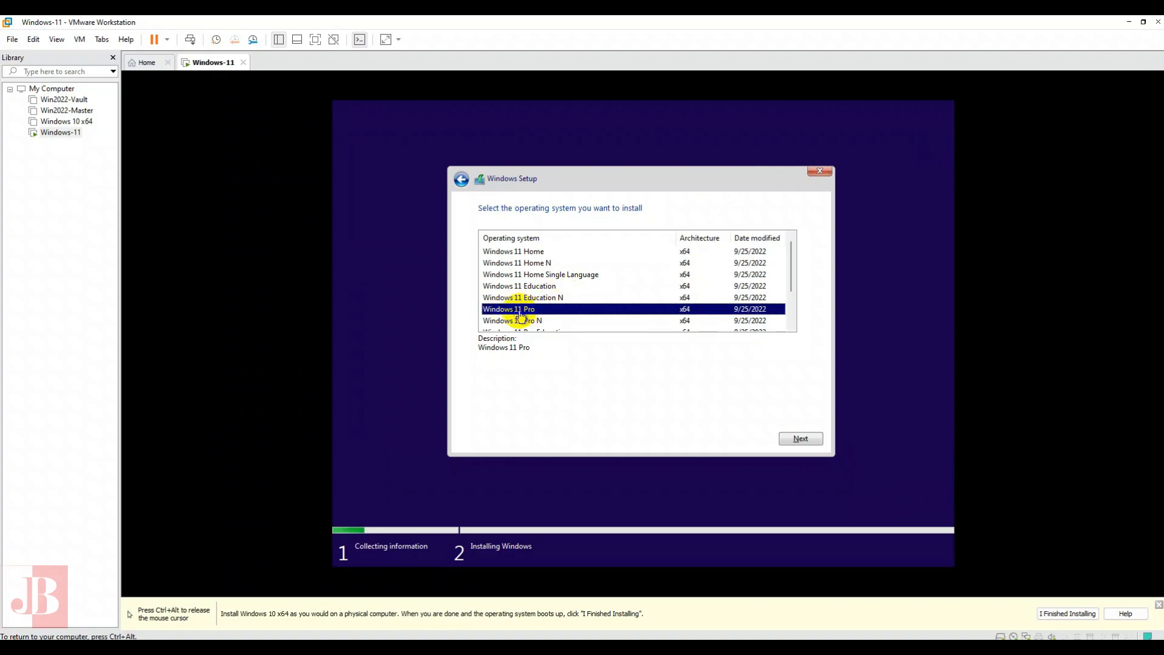
{"action": "left_click", "coordinate": [792, 438]}
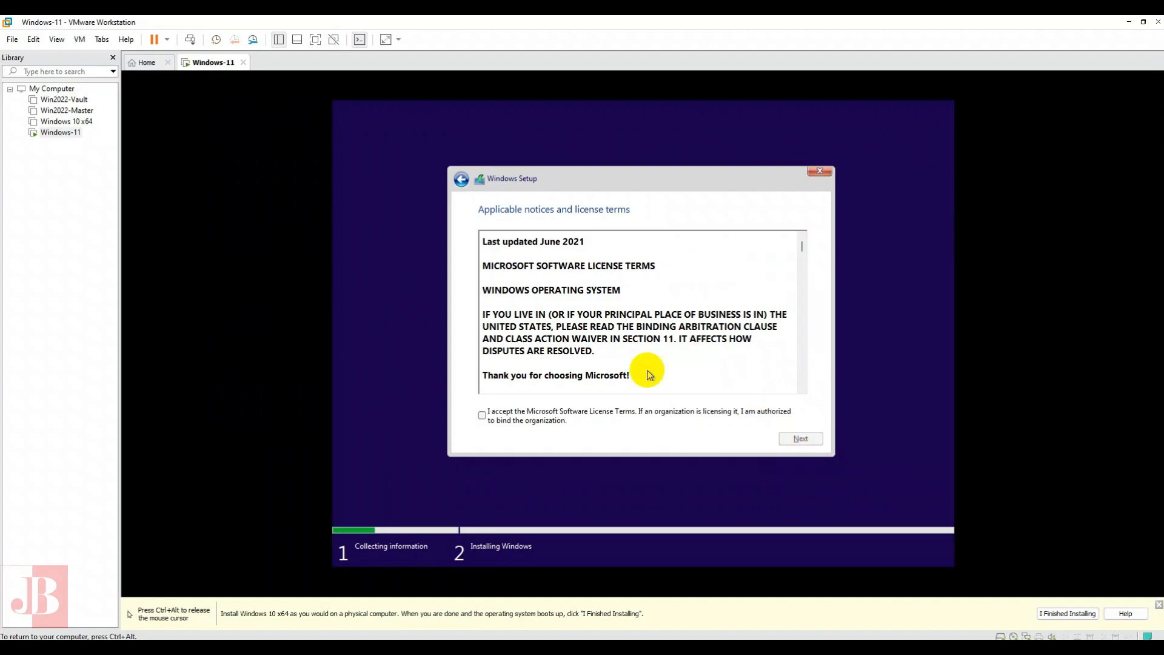
{"action": "left_click", "coordinate": [537, 416]}
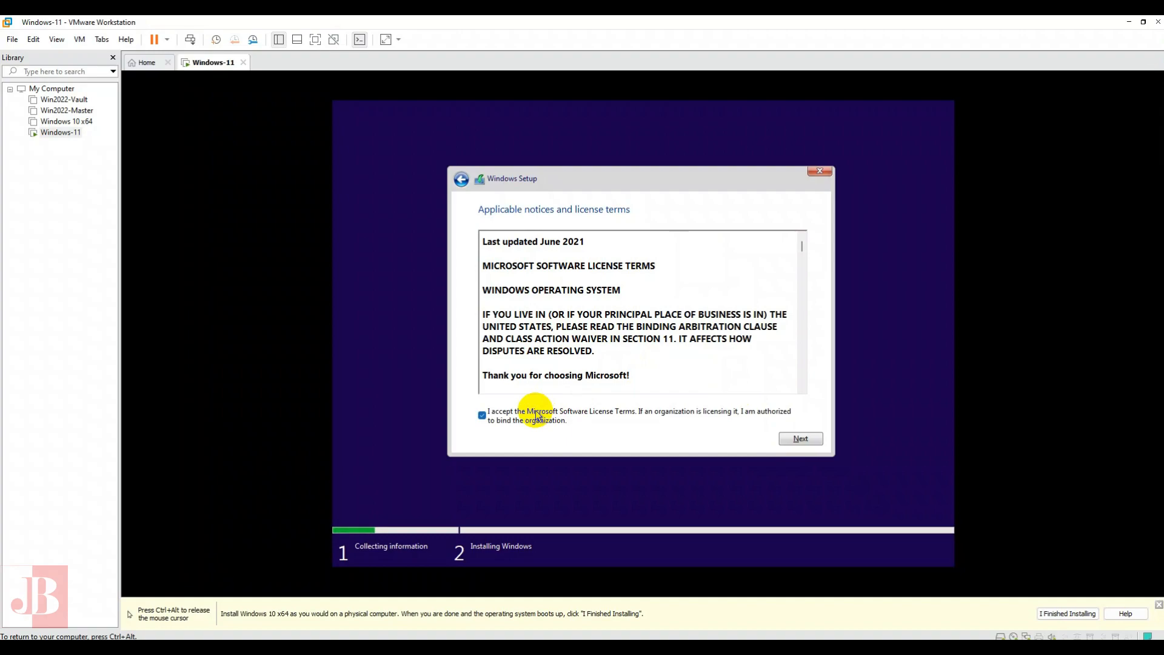
{"action": "left_click", "coordinate": [799, 440]}
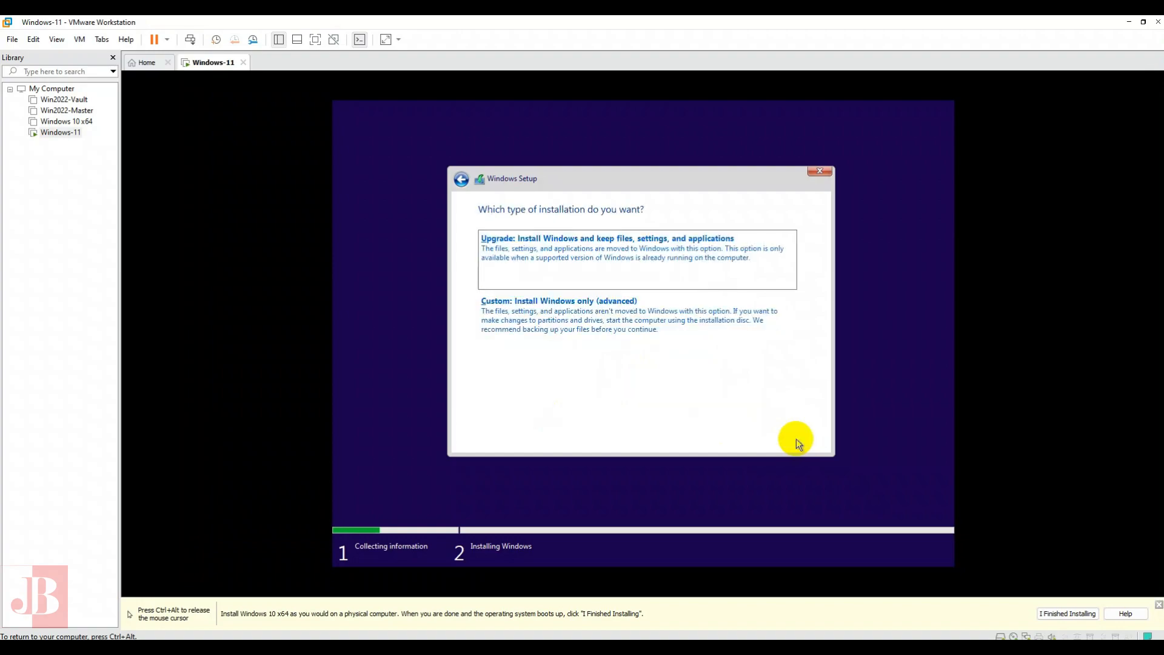
- Start a custom Windows-only installation on the unallocated space of Drive 0 and release the cursor from the virtual machine
{"action": "left_click", "coordinate": [568, 321]}
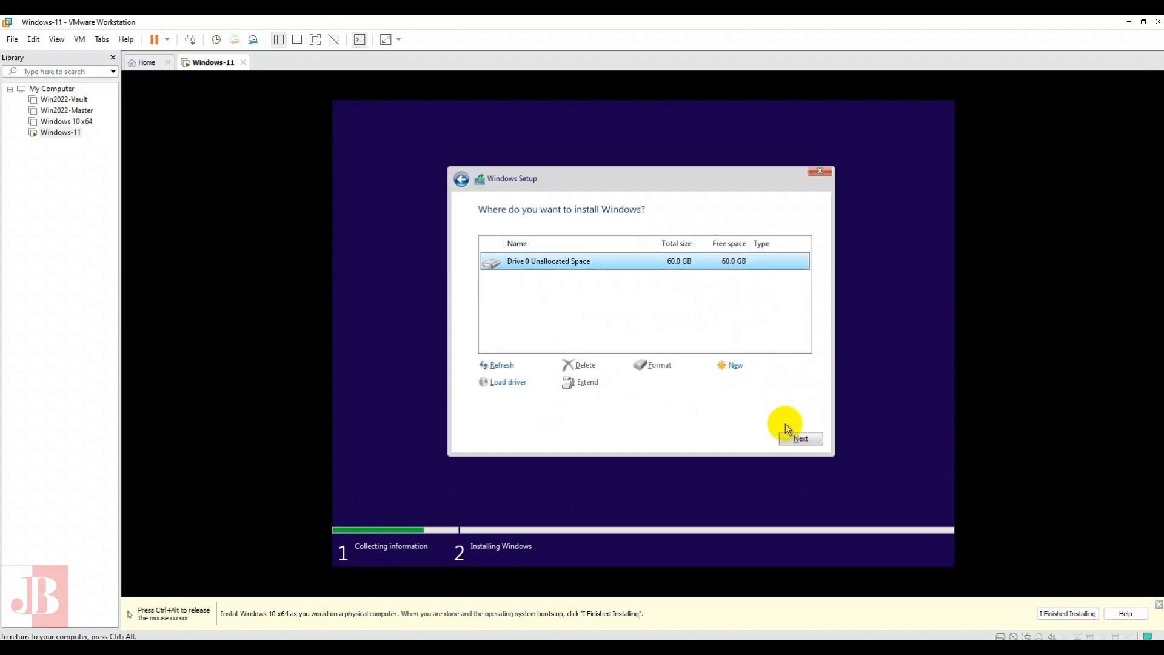
{"action": "left_click", "coordinate": [799, 439]}
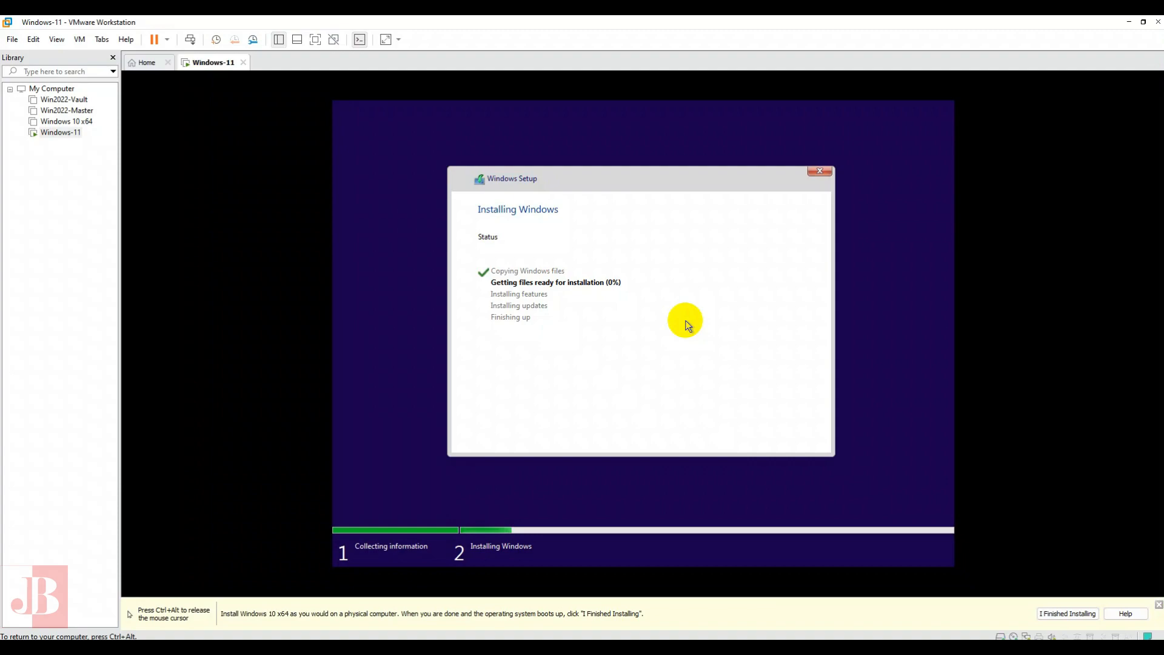
{"action": "key", "text": "ctrl+alt"}
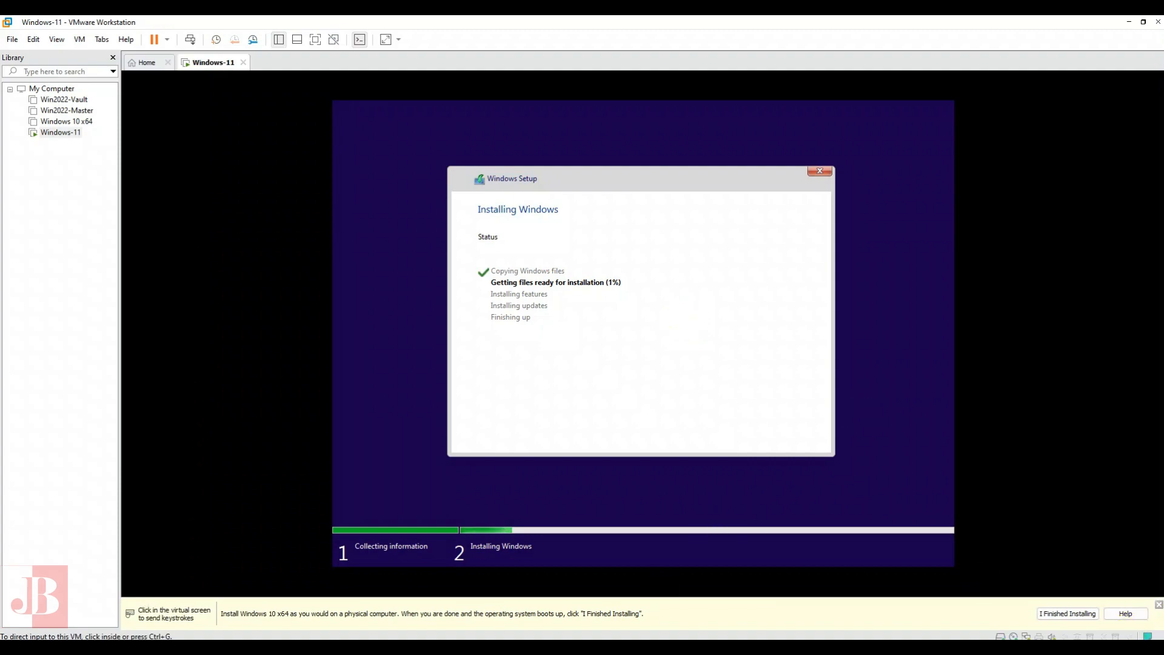